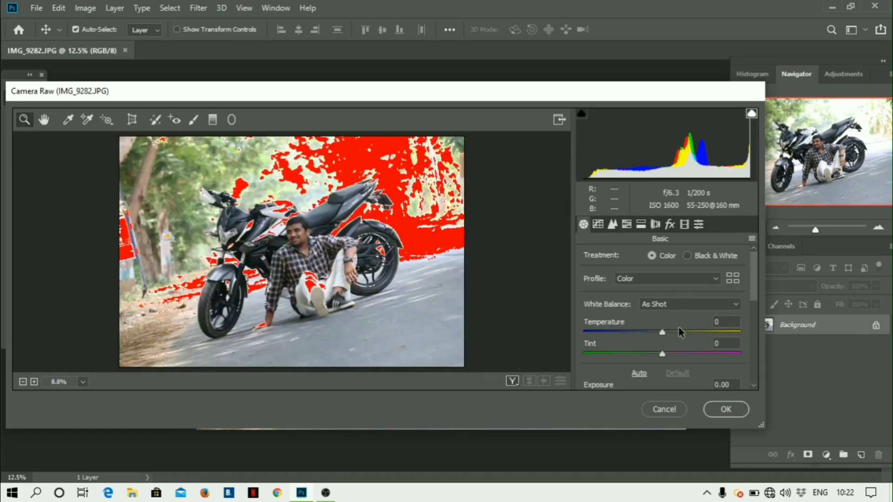
- Set the photo's basic tone values to Exposure +0.30, Contrast +7 and Highlights +21
{"action": "scroll", "coordinate": [678, 328], "scroll_direction": "down", "scroll_amount": 3}
{"action": "left_click", "coordinate": [667, 332]}
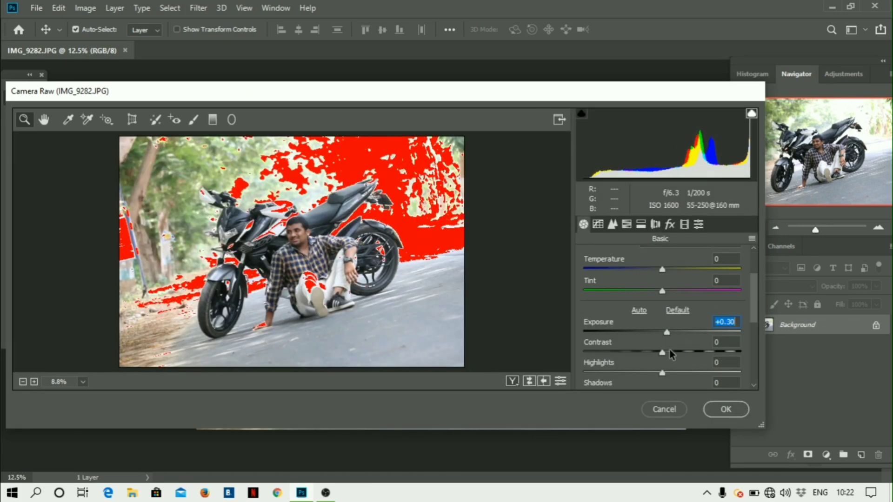
{"action": "left_click", "coordinate": [668, 352]}
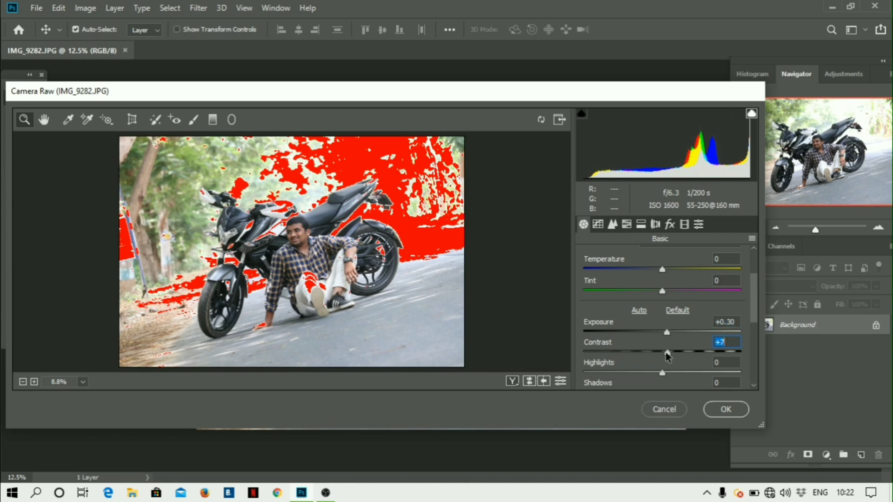
{"action": "left_click_drag", "start_coordinate": [665, 371], "coordinate": [678, 372]}
- Set the basic adjustments Shadows to +18, Whites to +17 and Blacks to -16
{"action": "scroll", "coordinate": [680, 368], "scroll_direction": "down", "scroll_amount": 1}
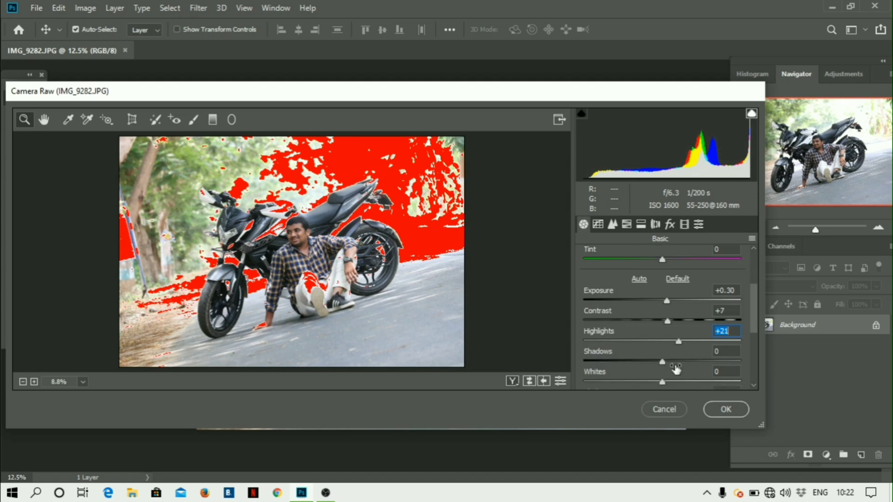
{"action": "left_click", "coordinate": [675, 361]}
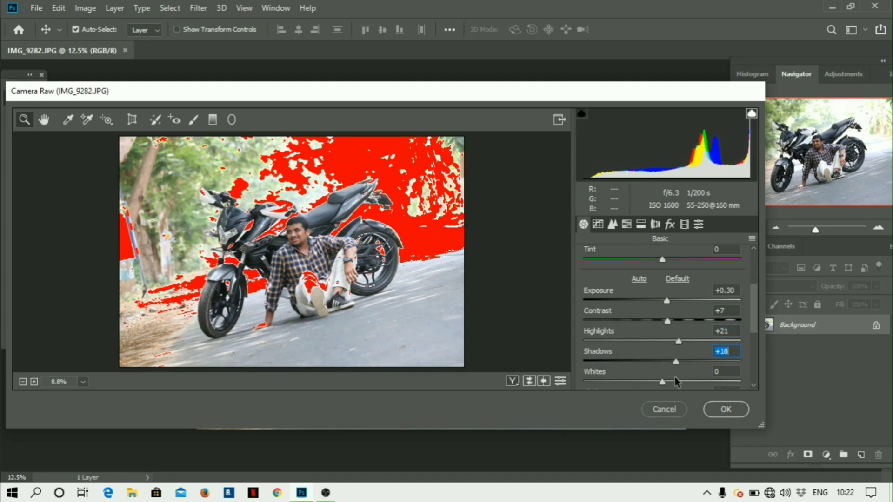
{"action": "left_click", "coordinate": [675, 380]}
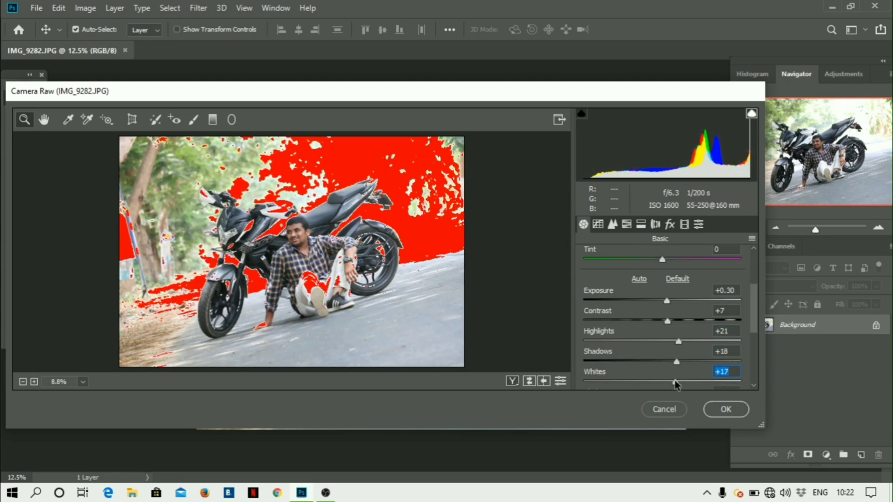
{"action": "scroll", "coordinate": [701, 378], "scroll_direction": "down", "scroll_amount": 1}
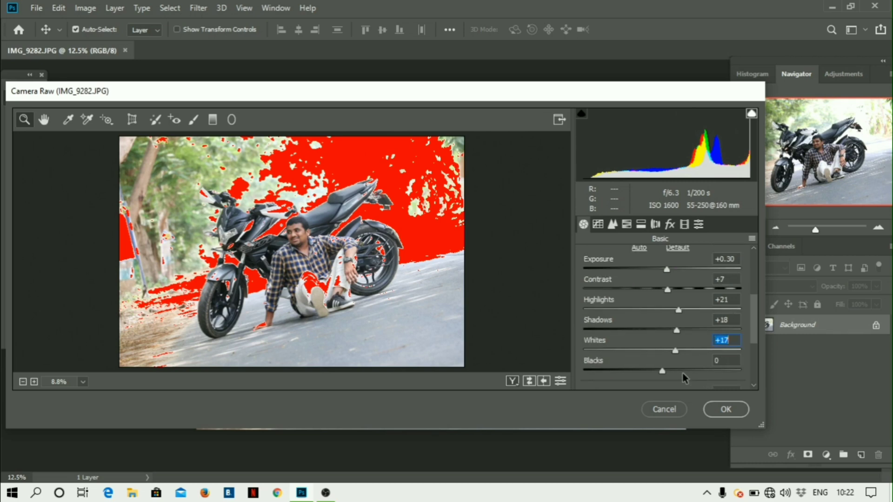
{"action": "left_click", "coordinate": [662, 372]}
{"action": "left_click_drag", "start_coordinate": [662, 372], "coordinate": [647, 375]}
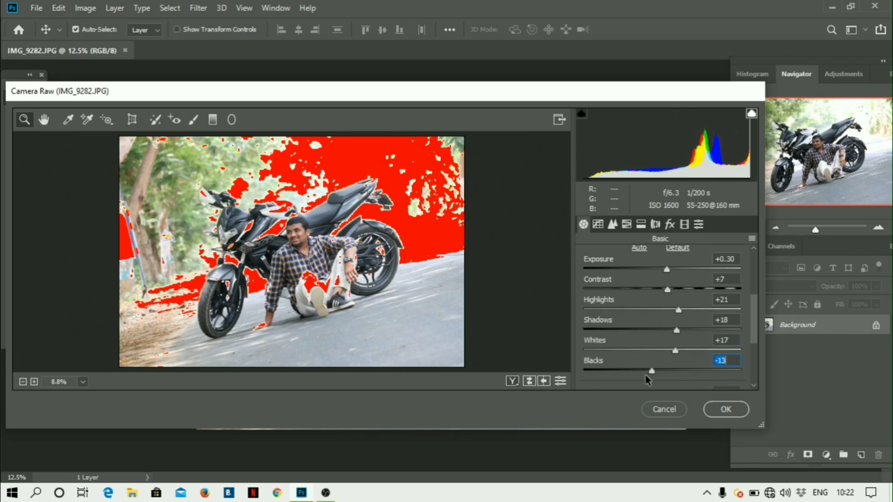
- Raise the photo's Clarity to +18 and Dehaze to +11
{"action": "scroll", "coordinate": [682, 357], "scroll_direction": "down", "scroll_amount": 1}
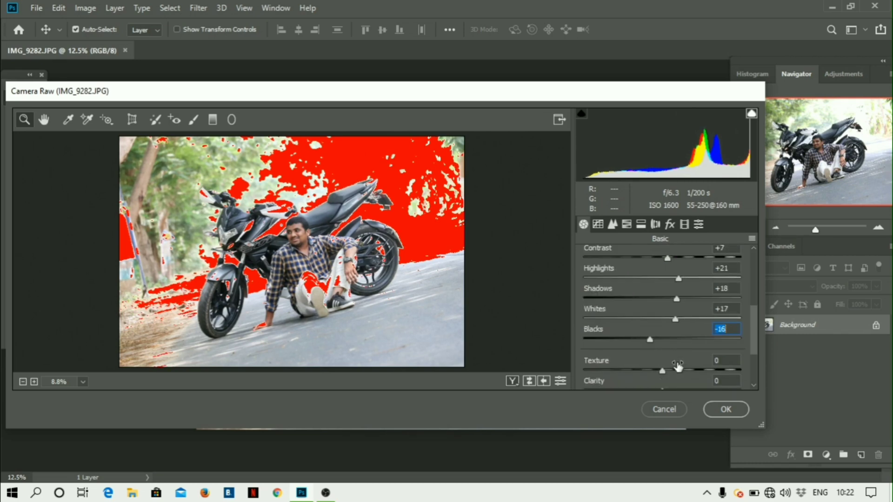
{"action": "scroll", "coordinate": [681, 366], "scroll_direction": "down", "scroll_amount": 1}
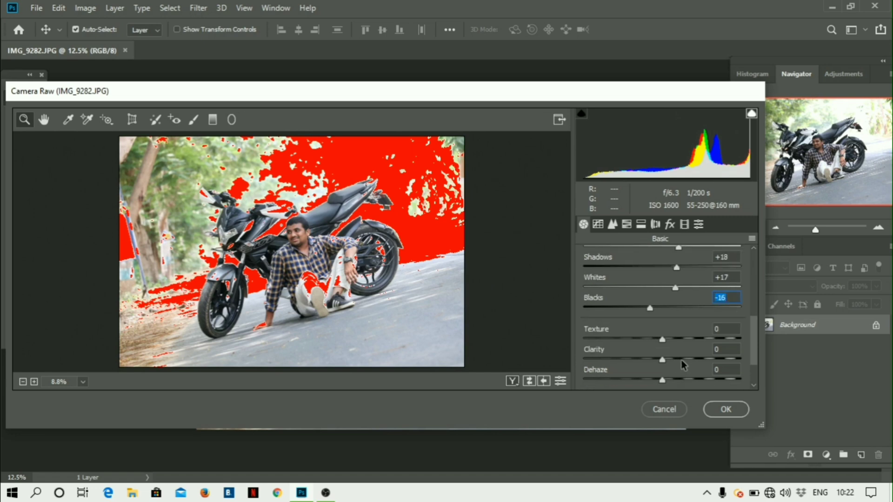
{"action": "left_click", "coordinate": [676, 359]}
{"action": "left_click", "coordinate": [671, 380]}
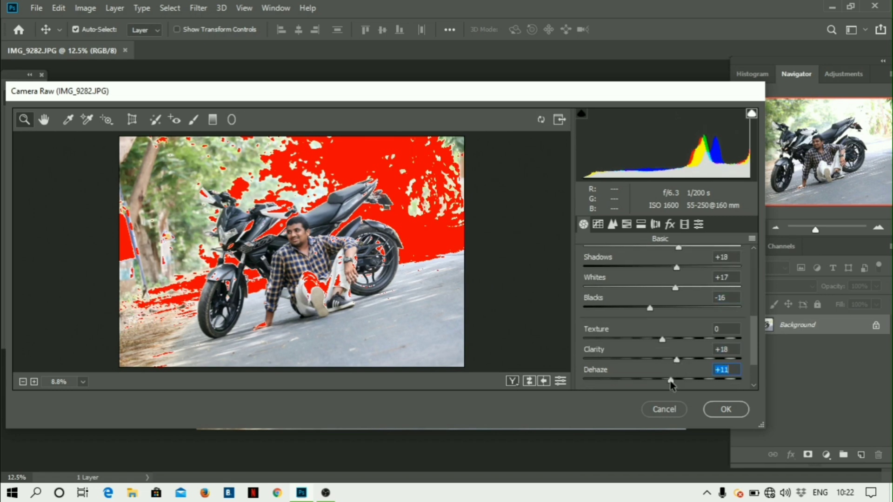
- Set the noise reduction Luminance and Luminance Contrast to 100
{"action": "left_click", "coordinate": [613, 225]}
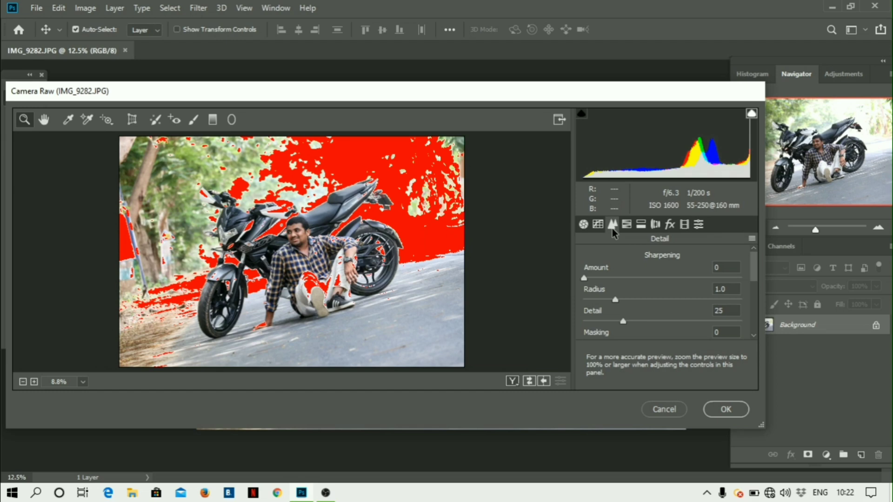
{"action": "scroll", "coordinate": [673, 320], "scroll_direction": "down", "scroll_amount": 3}
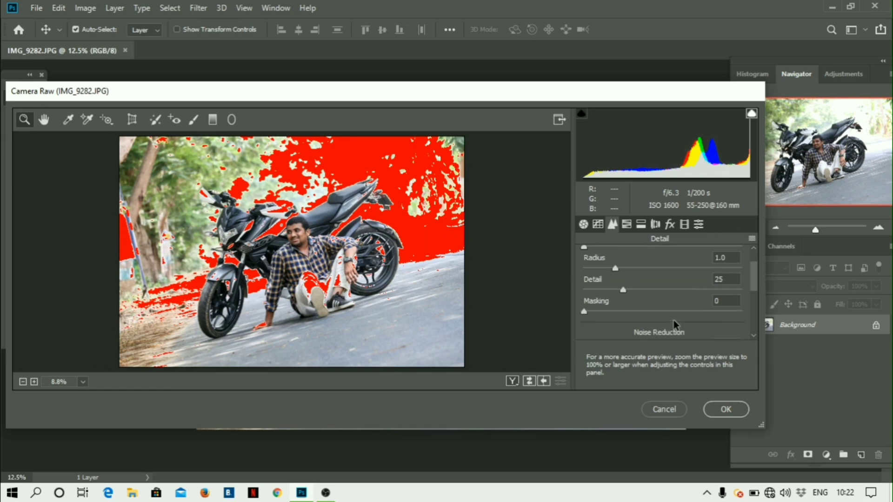
{"action": "left_click_drag", "start_coordinate": [689, 318], "coordinate": [719, 328]}
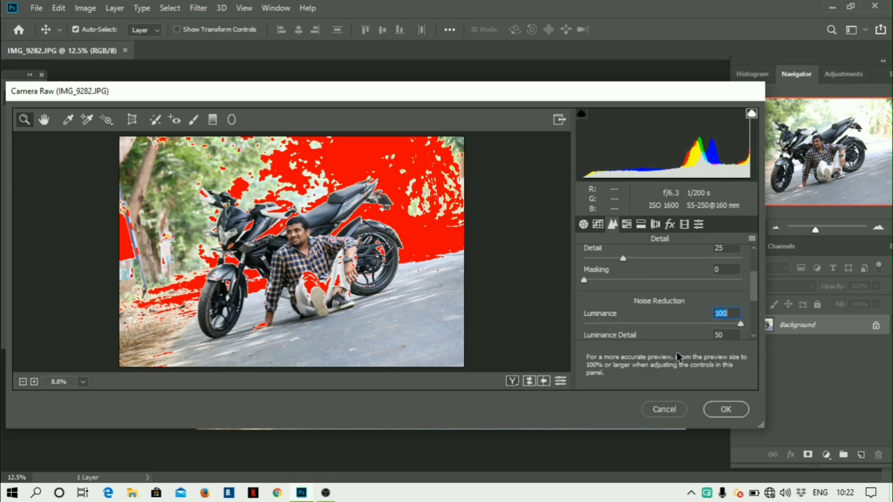
{"action": "scroll", "coordinate": [684, 344], "scroll_direction": "down", "scroll_amount": 1}
{"action": "scroll", "coordinate": [687, 335], "scroll_direction": "down", "scroll_amount": 1}
{"action": "left_click", "coordinate": [731, 289]}
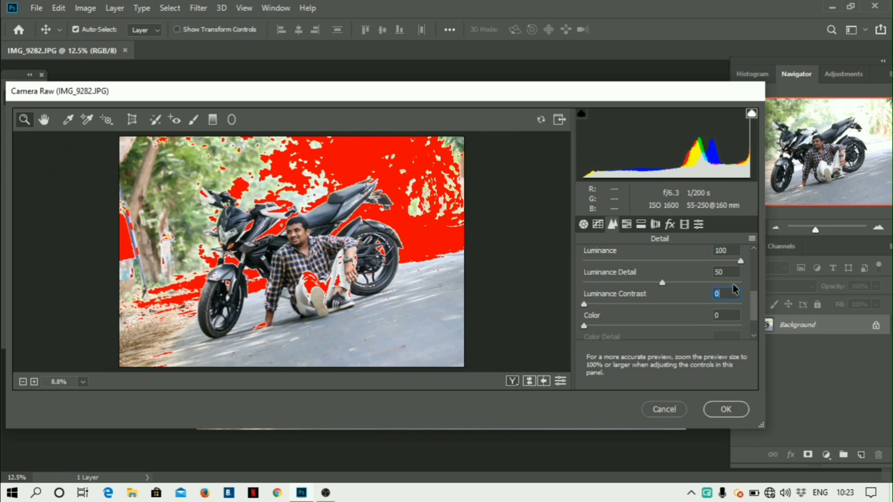
{"action": "mouse_move", "coordinate": [736, 282]}
{"action": "left_mouse_down"}
{"action": "mouse_move", "coordinate": [744, 282]}
{"action": "mouse_move", "coordinate": [744, 304]}
{"action": "mouse_move", "coordinate": [746, 294]}
{"action": "left_mouse_up"}
- Set the noise reduction Color, Color Detail and Color Smoothness to 100
{"action": "left_click", "coordinate": [721, 313]}
{"action": "scroll", "coordinate": [753, 303], "scroll_direction": "down", "scroll_amount": 1}
{"action": "scroll", "coordinate": [690, 328], "scroll_direction": "down", "scroll_amount": 1}
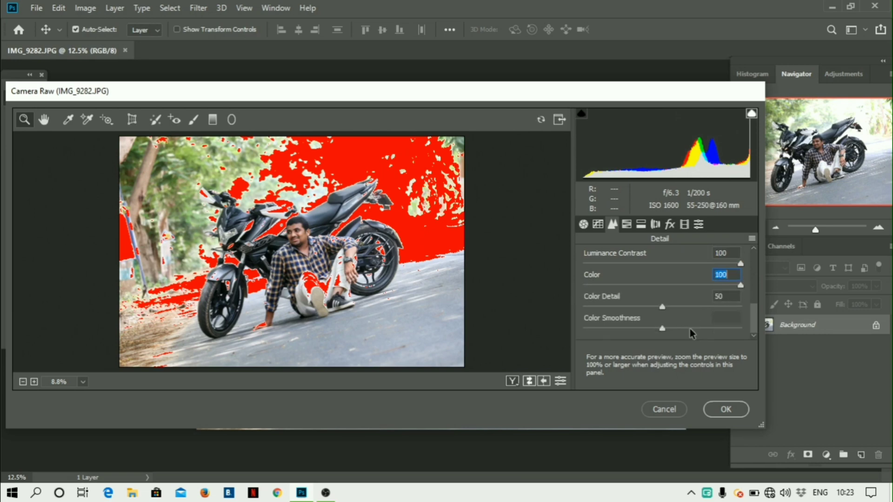
{"action": "left_click_drag", "start_coordinate": [737, 328], "coordinate": [746, 306]}
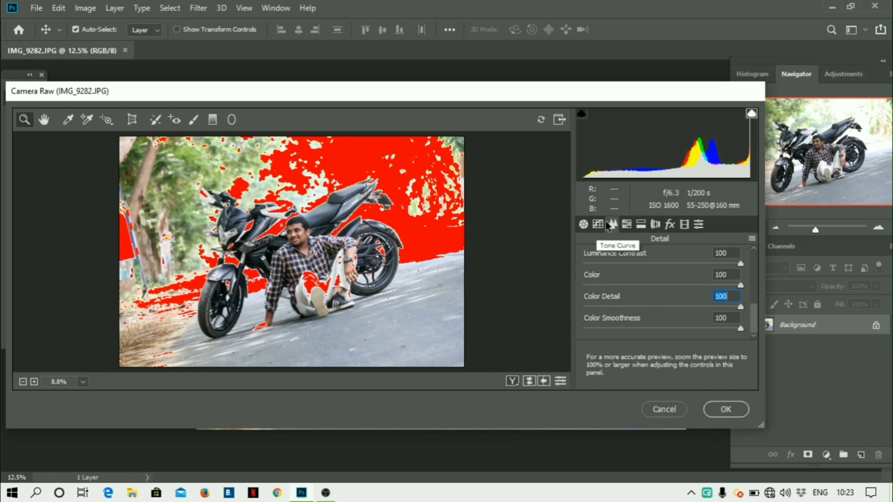
- In the HSL adjustments, lower the luminance of the Greens to -4
{"action": "left_click", "coordinate": [626, 224]}
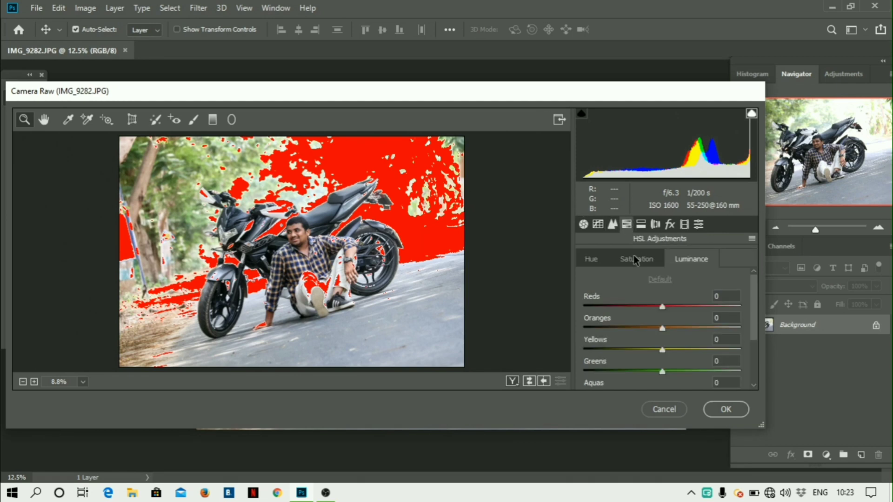
{"action": "scroll", "coordinate": [673, 318], "scroll_direction": "down", "scroll_amount": 1}
{"action": "left_click_drag", "start_coordinate": [681, 338], "coordinate": [658, 336]}
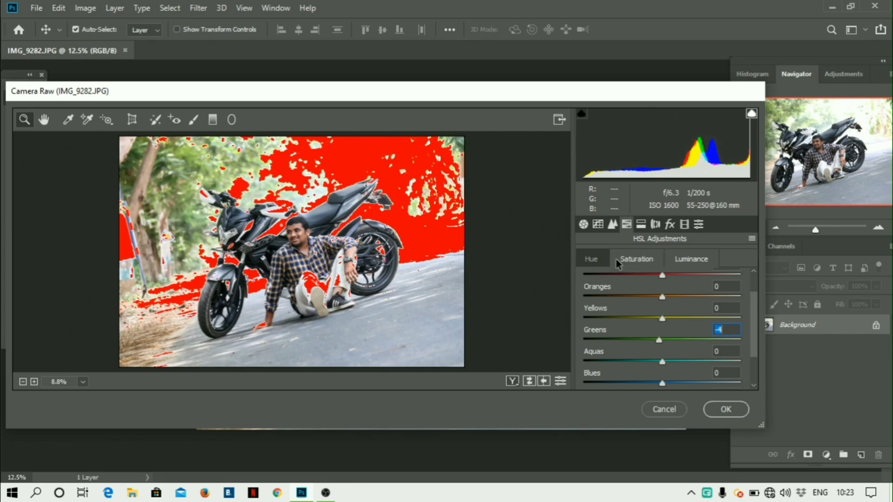
- Raise the HSL saturation of both the Yellows and the Greens to +100
{"action": "left_click", "coordinate": [636, 258]}
{"action": "left_click_drag", "start_coordinate": [662, 348], "coordinate": [741, 335]}
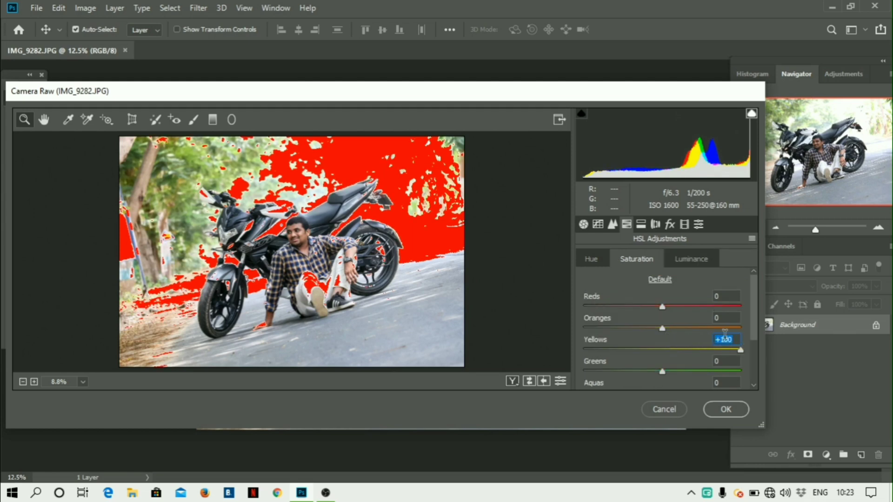
{"action": "left_click_drag", "start_coordinate": [684, 371], "coordinate": [743, 371]}
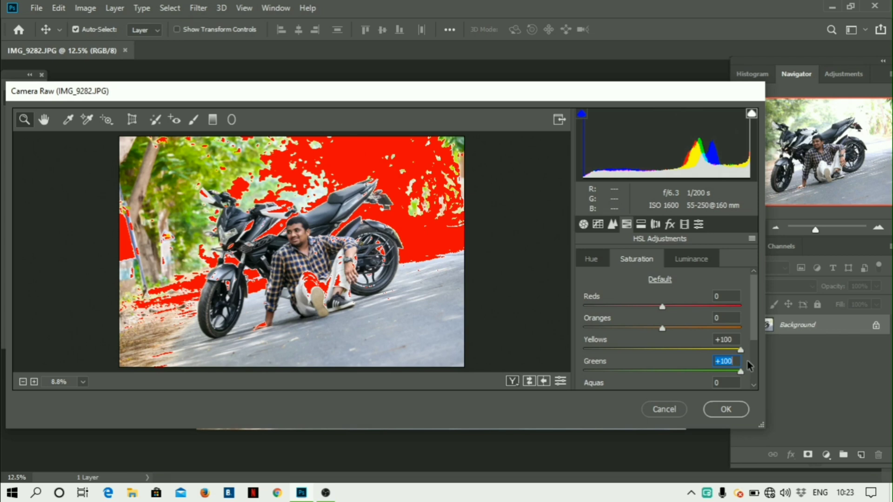
- Shift the HSL hue of the Greens to -15 and of the Yellows to -46
{"action": "scroll", "coordinate": [691, 385], "scroll_direction": "down", "scroll_amount": 3}
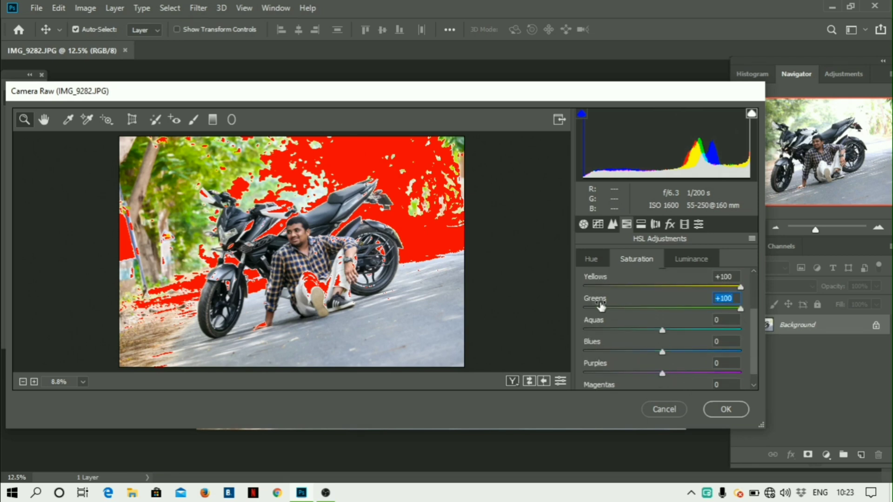
{"action": "left_click", "coordinate": [600, 258]}
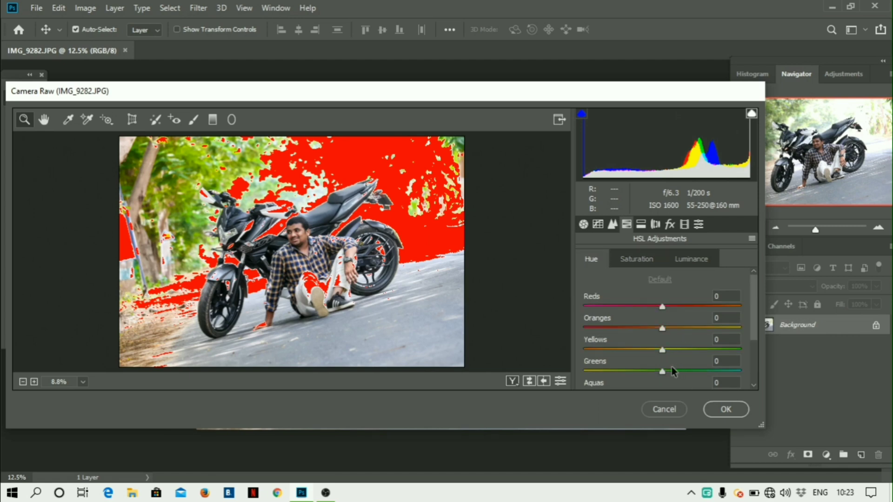
{"action": "scroll", "coordinate": [660, 367], "scroll_direction": "down", "scroll_amount": 2}
{"action": "left_click", "coordinate": [650, 340]}
{"action": "left_click_drag", "start_coordinate": [648, 318], "coordinate": [626, 319]}
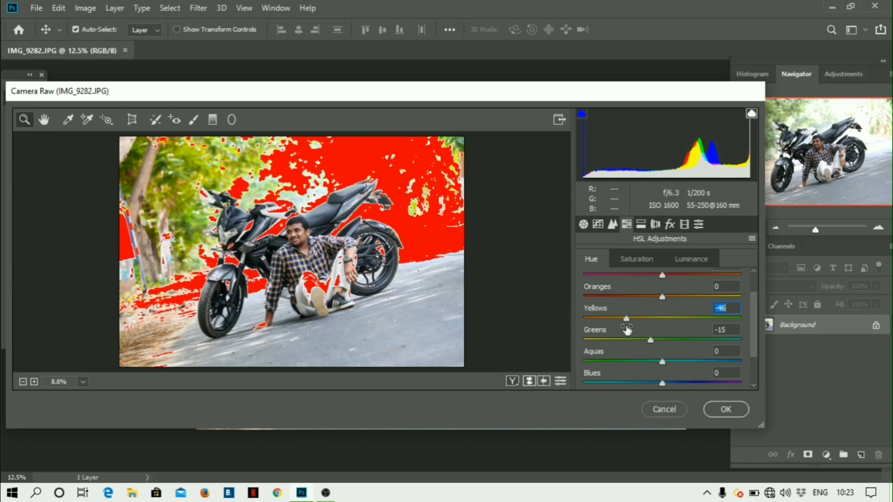
- Add a Highlight Priority post-crop vignette with an amount of -26 and apply the Camera Raw filter to the photo
{"action": "left_click", "coordinate": [670, 225]}
{"action": "scroll", "coordinate": [665, 278], "scroll_direction": "down", "scroll_amount": 3}
{"action": "scroll", "coordinate": [665, 278], "scroll_direction": "down", "scroll_amount": 2}
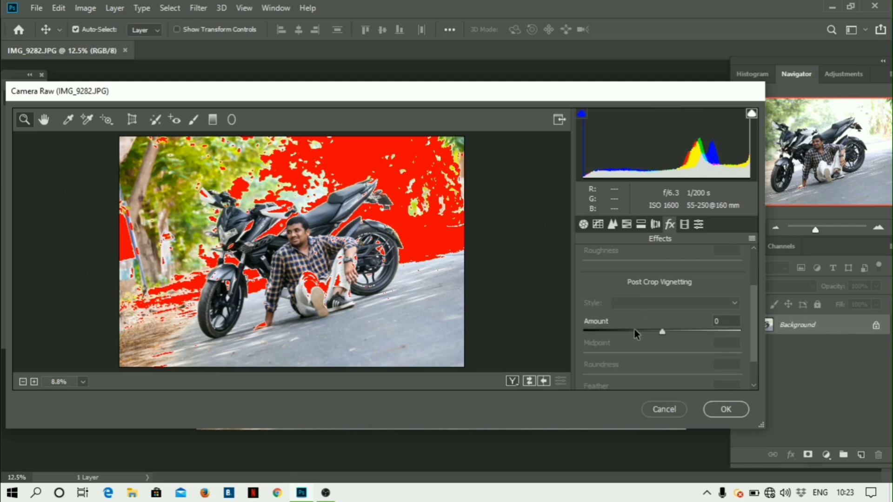
{"action": "left_click", "coordinate": [635, 331]}
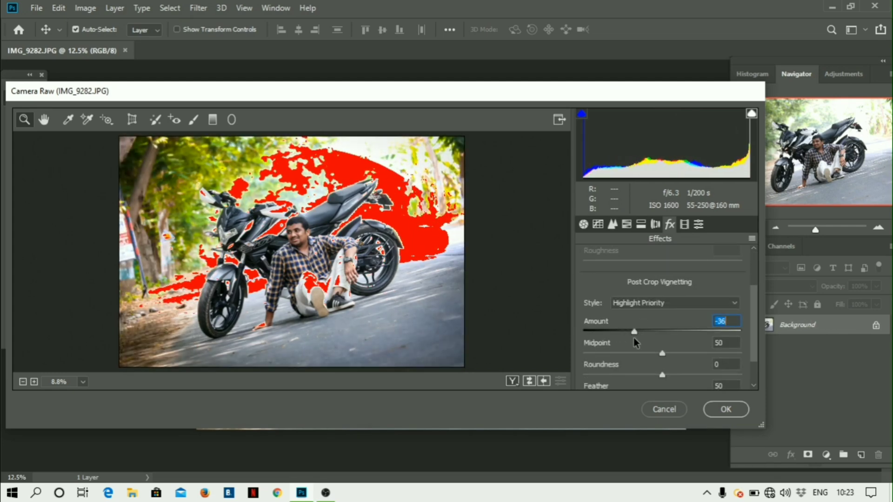
{"action": "left_click_drag", "start_coordinate": [634, 331], "coordinate": [642, 331]}
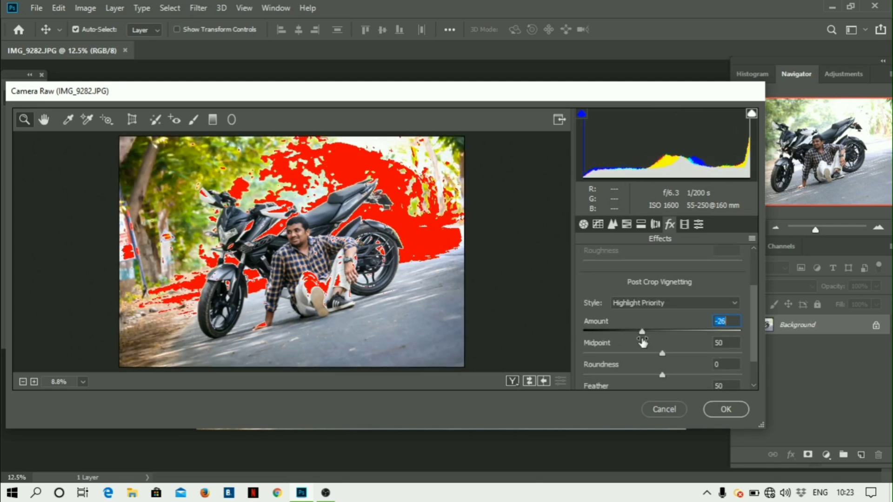
{"action": "left_click", "coordinate": [712, 415]}
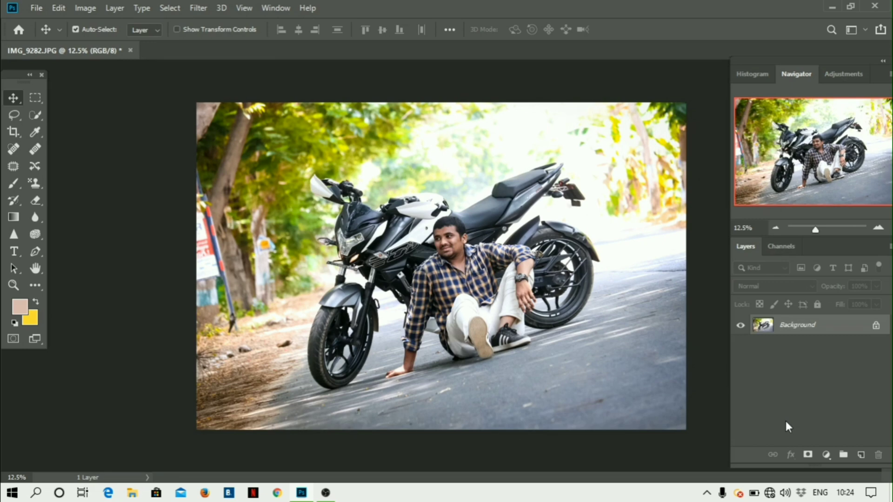
- Open the corrected photo in the Nik Collection filter Color Efex Pro 4
{"action": "key", "text": "ctrl+plus"}
{"action": "key", "text": "ctrl+plus"}
{"action": "key", "text": "ctrl+plus"}
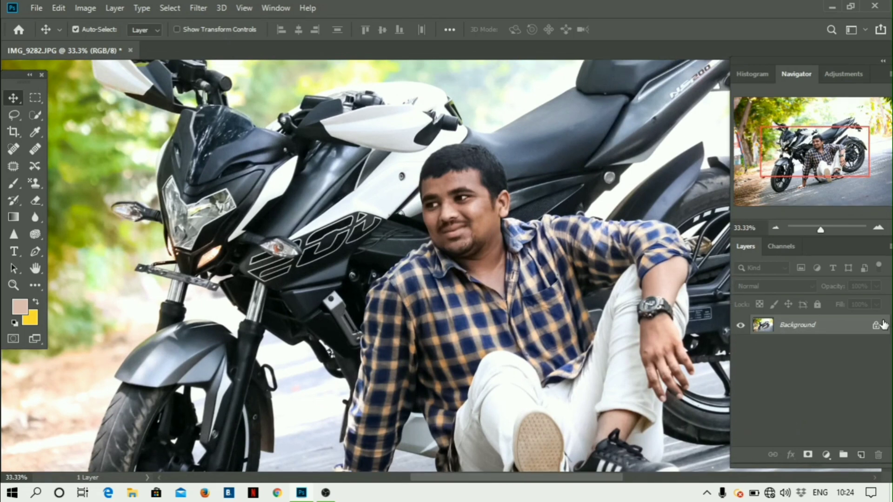
{"action": "key", "text": "ctrl+minus"}
{"action": "key", "text": "ctrl+minus"}
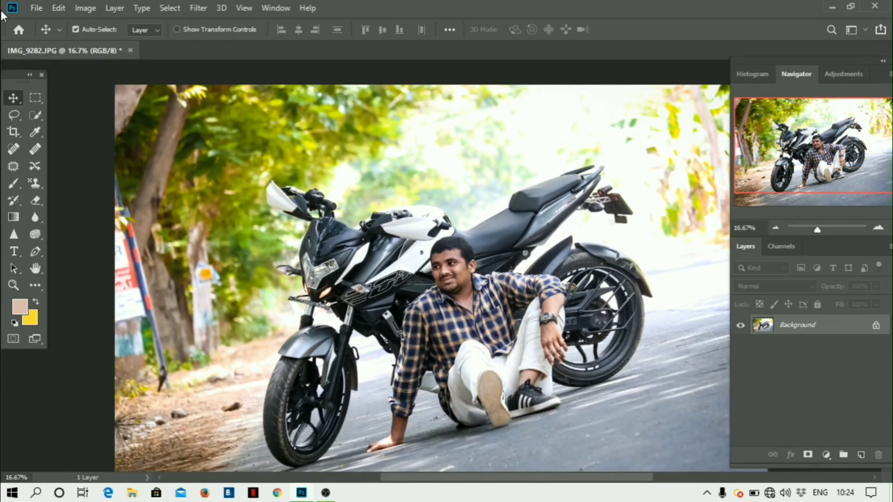
{"action": "left_click", "coordinate": [199, 8]}
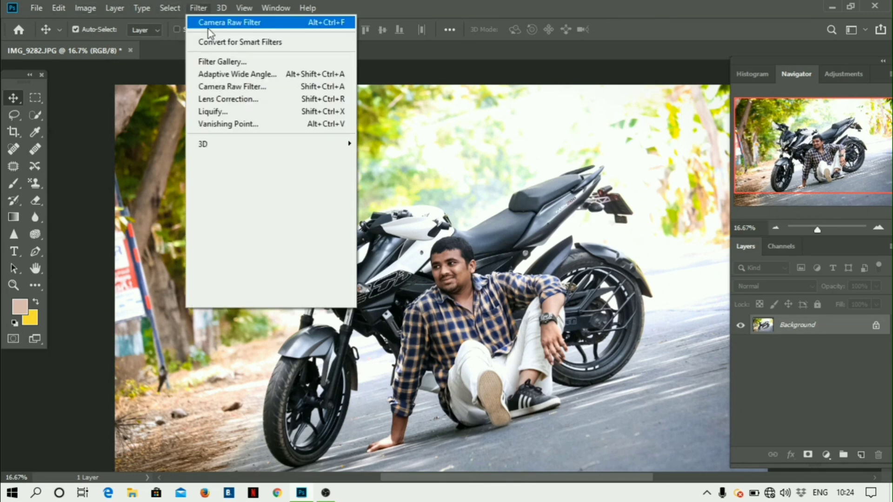
{"action": "mouse_move", "coordinate": [287, 301]}
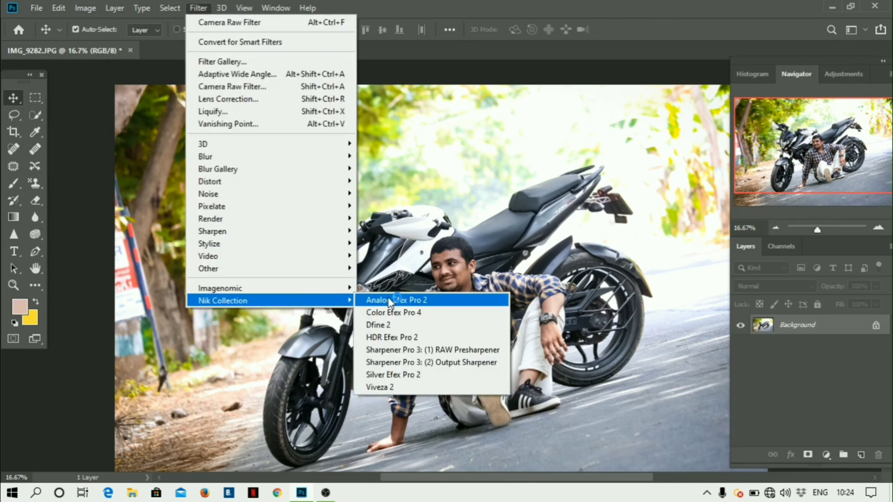
{"action": "left_click", "coordinate": [416, 312]}
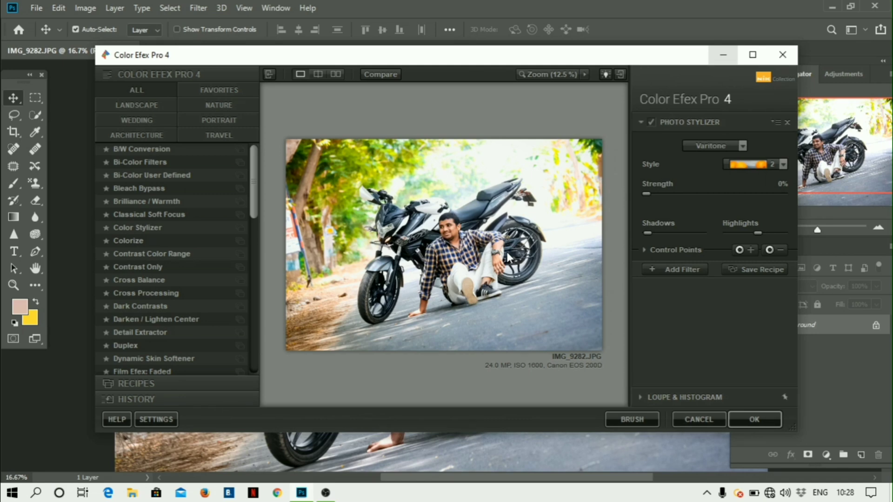
- Lower the Photo Stylizer filter's Highlights to 4%
{"action": "key", "text": "ctrl+plus"}
{"action": "key", "text": "ctrl+plus"}
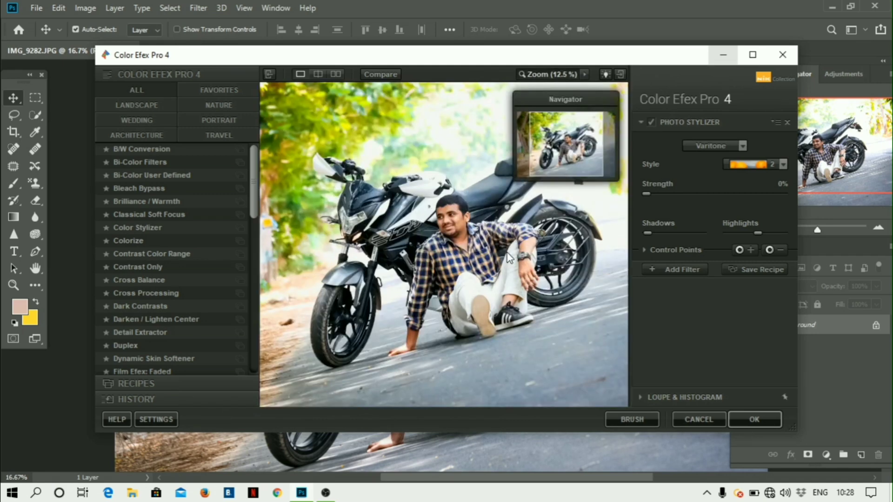
{"action": "key", "text": "ctrl+plus"}
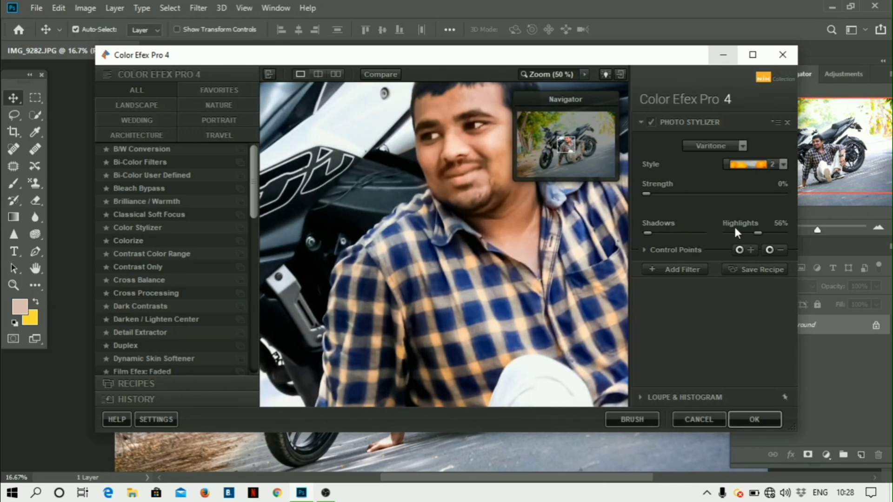
{"action": "left_click_drag", "start_coordinate": [749, 234], "coordinate": [723, 230]}
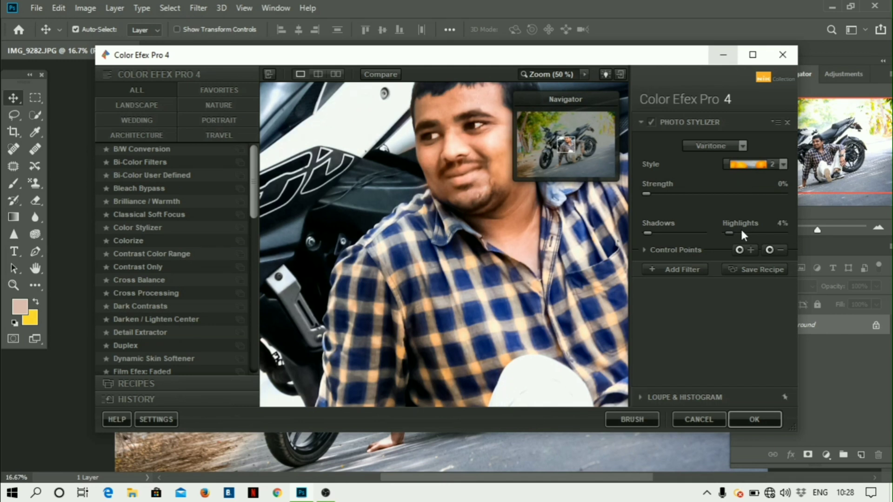
- Raise the Photo Stylizer filter's Highlights to 62% and add an empty second filter slot
{"action": "left_click", "coordinate": [760, 233]}
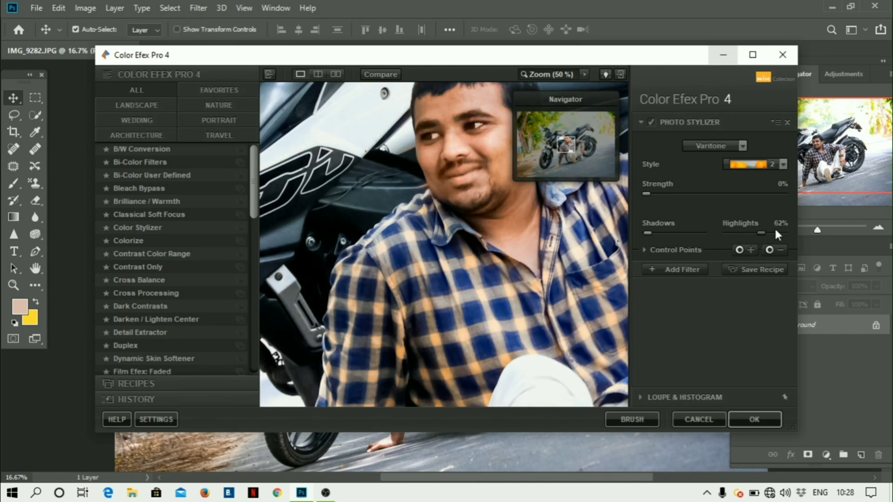
{"action": "key", "text": "ctrl+minus"}
{"action": "key", "text": "ctrl+minus"}
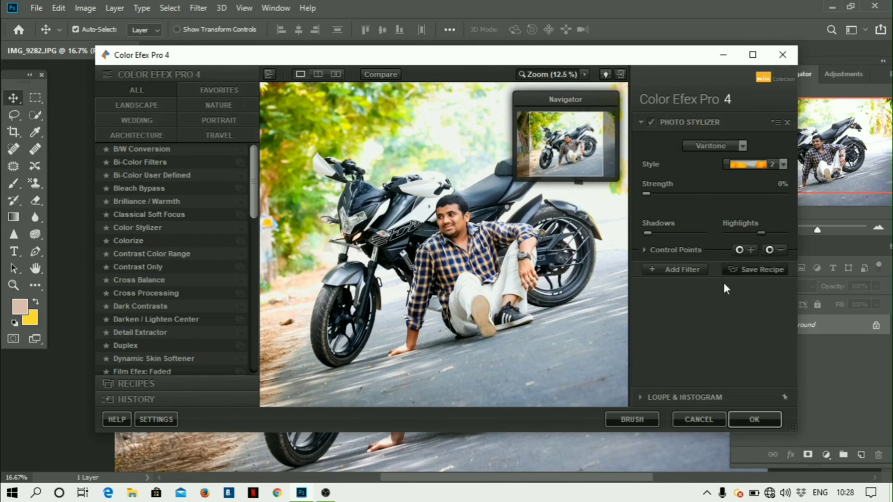
{"action": "left_click", "coordinate": [699, 269]}
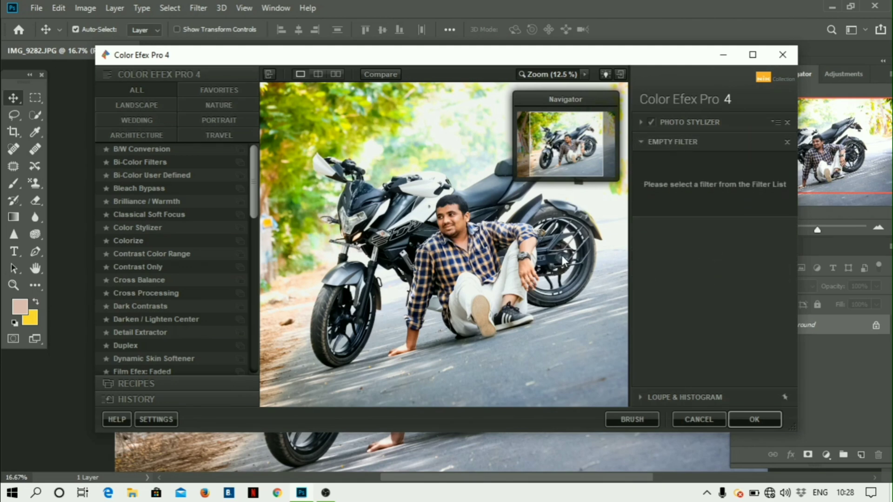
- Try the Color Stylizer filter in the second slot, toggling it to compare the photo and lowering its Contrast to 7%
{"action": "left_click", "coordinate": [155, 226]}
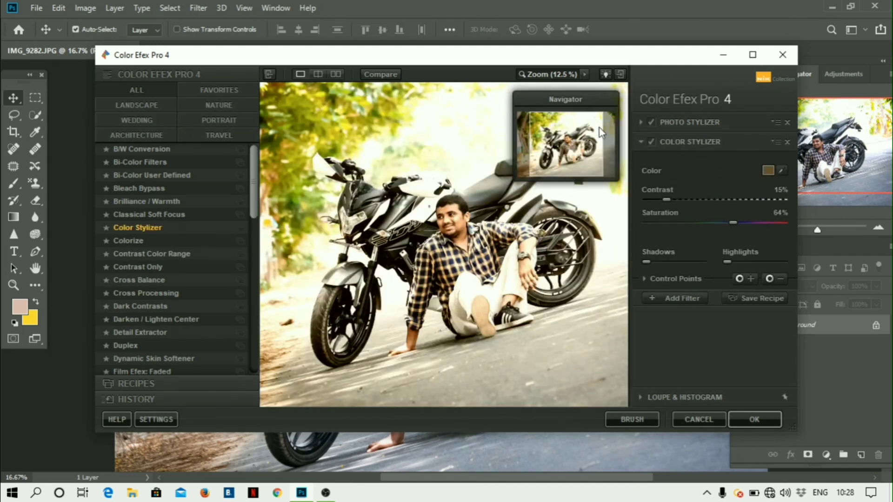
{"action": "left_click", "coordinate": [651, 141]}
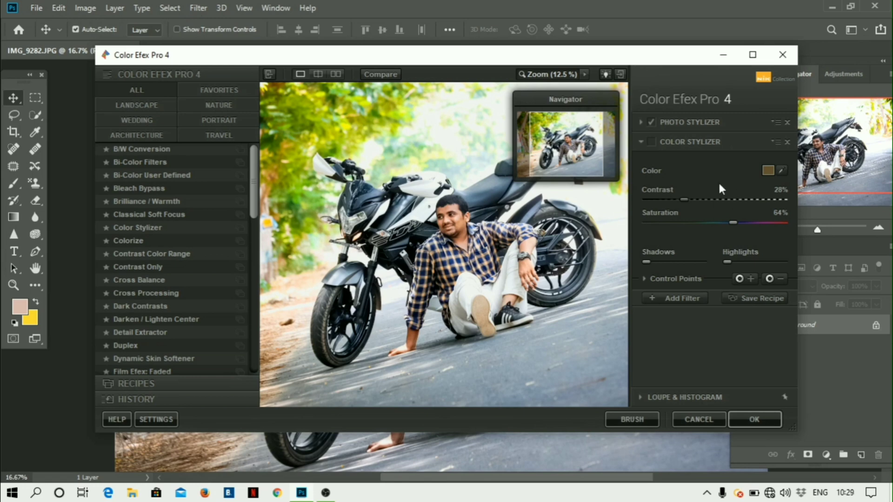
{"action": "left_click", "coordinate": [652, 141]}
{"action": "left_click", "coordinate": [651, 142]}
{"action": "left_click", "coordinate": [655, 196]}
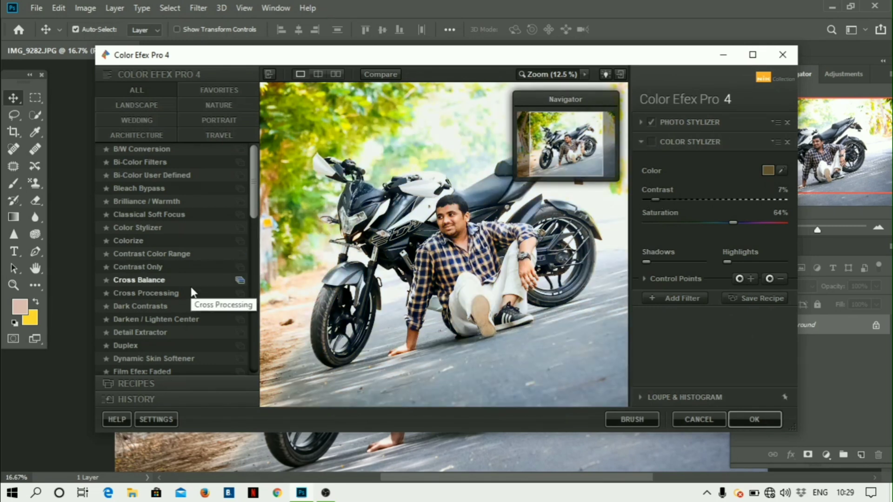
- Try the High Key filter in the second slot, testing Standard High Key at 85% and at 21%
{"action": "scroll", "coordinate": [177, 318], "scroll_direction": "down", "scroll_amount": 7}
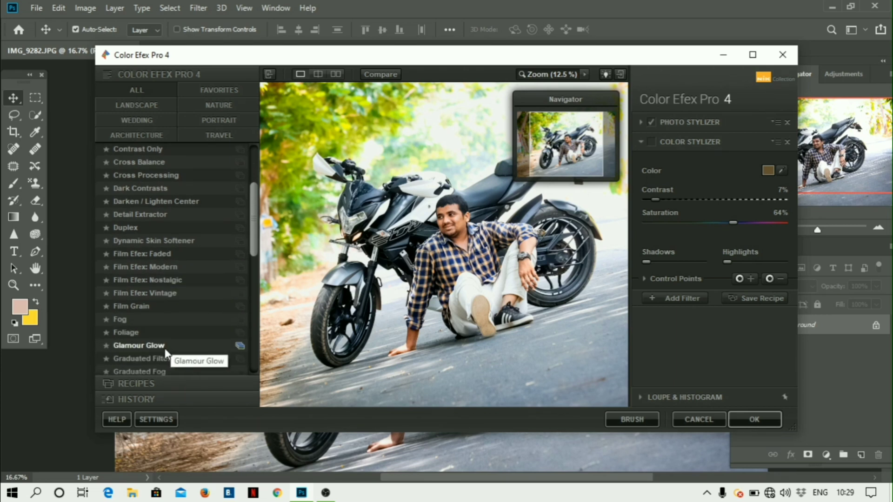
{"action": "scroll", "coordinate": [167, 351], "scroll_direction": "down", "scroll_amount": 2}
{"action": "scroll", "coordinate": [168, 350], "scroll_direction": "down", "scroll_amount": 2}
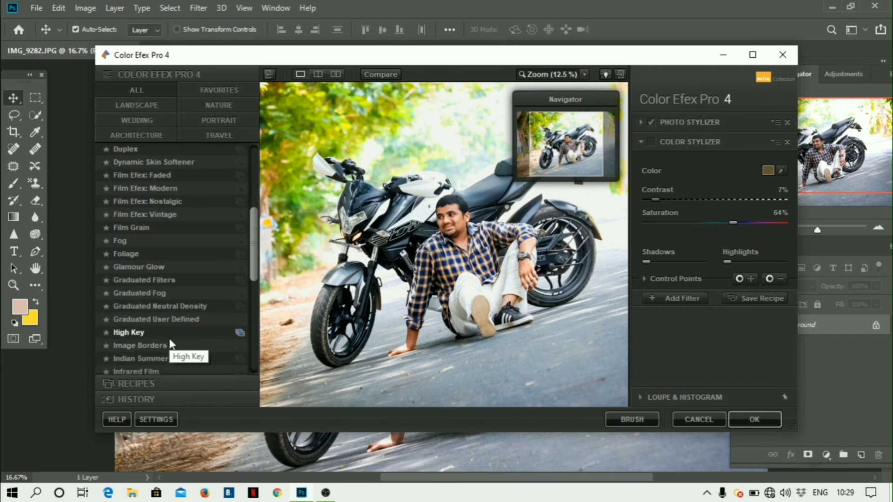
{"action": "left_click", "coordinate": [171, 338]}
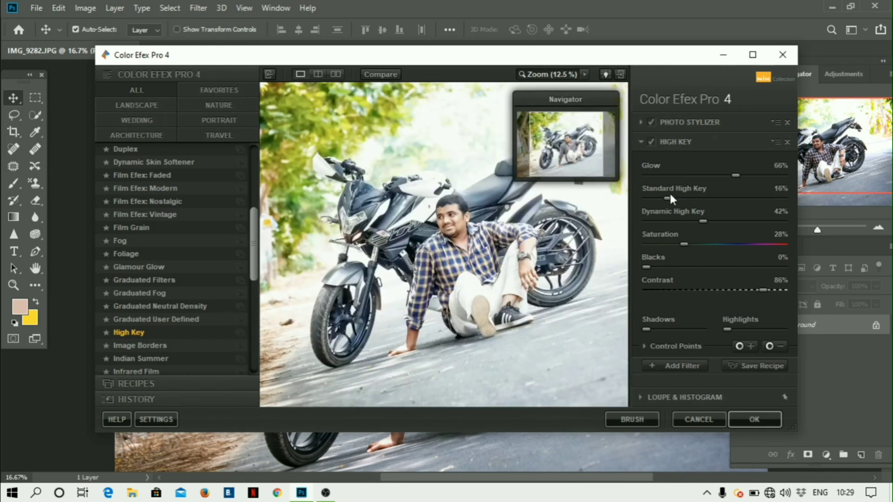
{"action": "left_click_drag", "start_coordinate": [669, 196], "coordinate": [763, 197]}
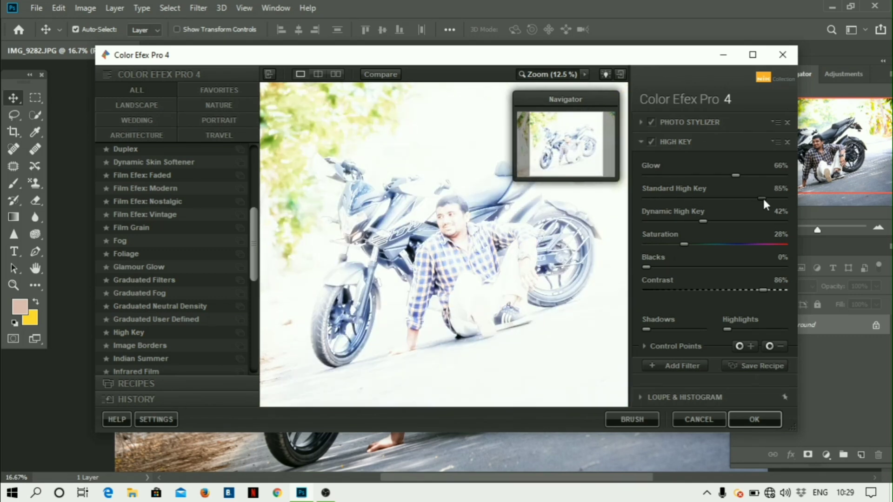
{"action": "left_click", "coordinate": [676, 197]}
- Replace High Key with the Vignette Filter, setting Adapt Edges and Size to 0% and Transition to 11%
{"action": "scroll", "coordinate": [168, 253], "scroll_direction": "down", "scroll_amount": 6}
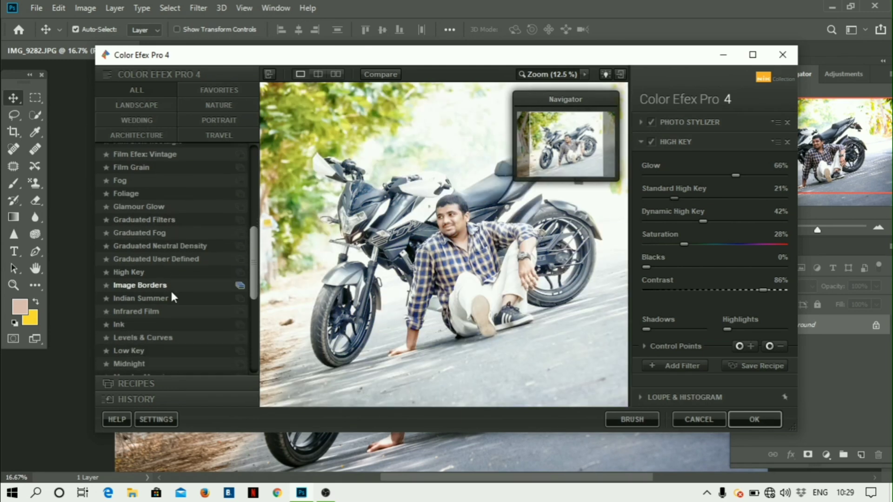
{"action": "scroll", "coordinate": [174, 327], "scroll_direction": "down", "scroll_amount": 3}
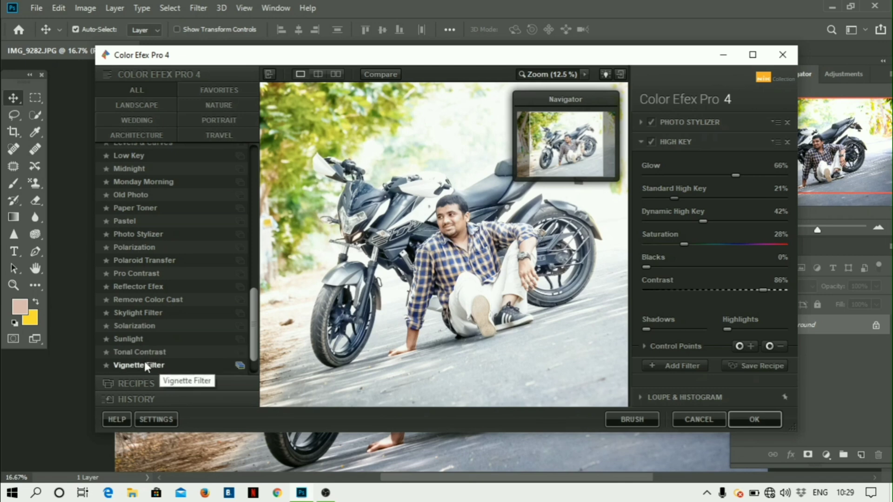
{"action": "left_click", "coordinate": [149, 365]}
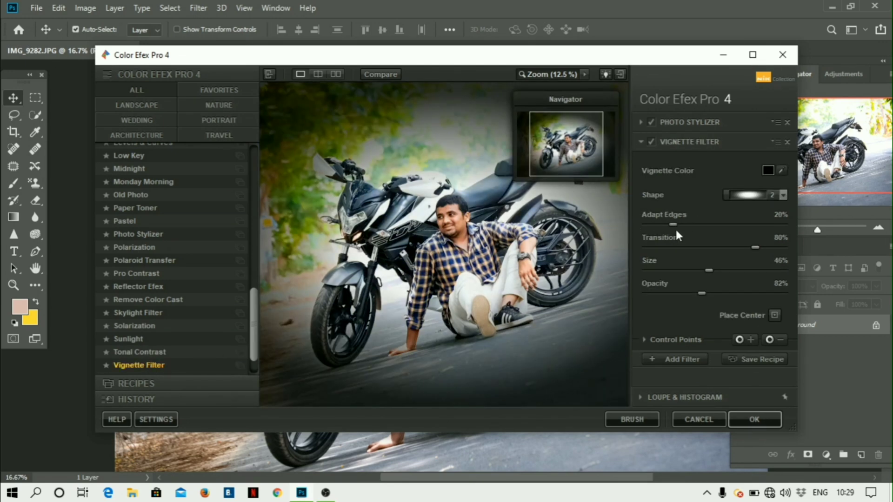
{"action": "left_click_drag", "start_coordinate": [673, 225], "coordinate": [644, 242]}
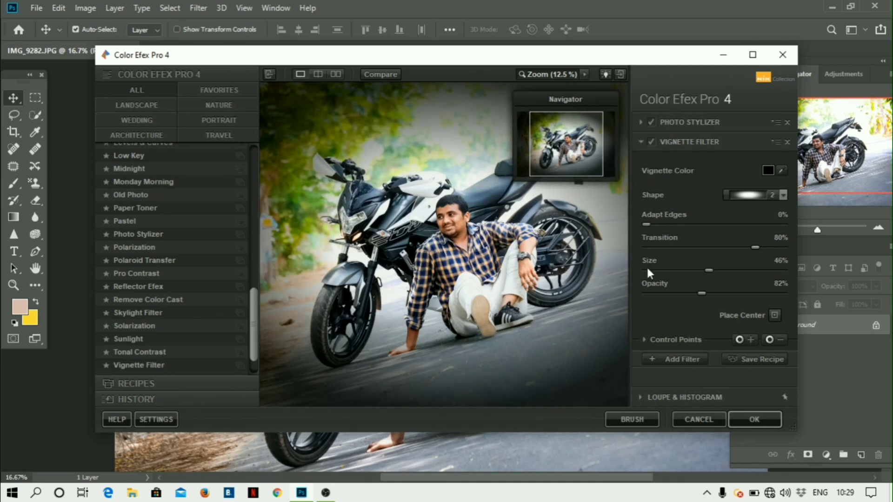
{"action": "left_click", "coordinate": [646, 267]}
{"action": "left_click", "coordinate": [662, 247]}
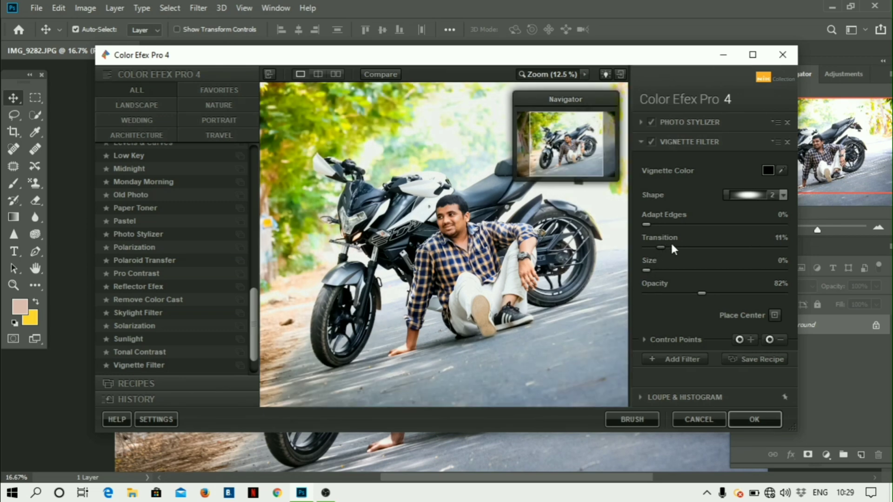
- Lower the vignette's Opacity to 55%, keep its color black and set Adapt Edges to 6%
{"action": "left_click", "coordinate": [736, 293]}
{"action": "left_click", "coordinate": [683, 294]}
{"action": "left_click", "coordinate": [767, 171]}
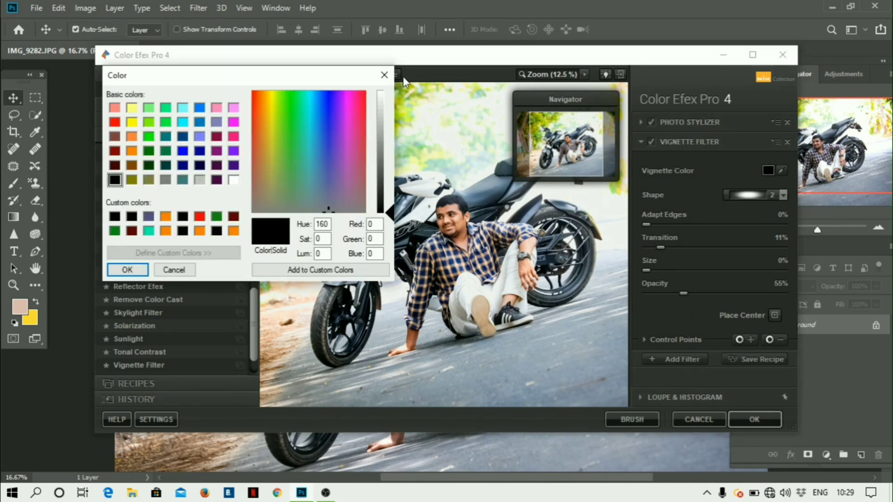
{"action": "left_click", "coordinate": [384, 75]}
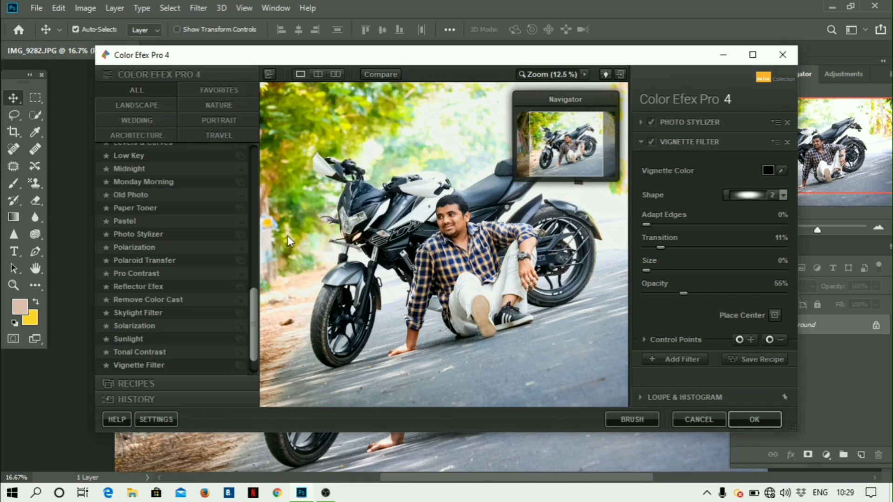
{"action": "left_click", "coordinate": [662, 225]}
{"action": "left_click", "coordinate": [751, 223]}
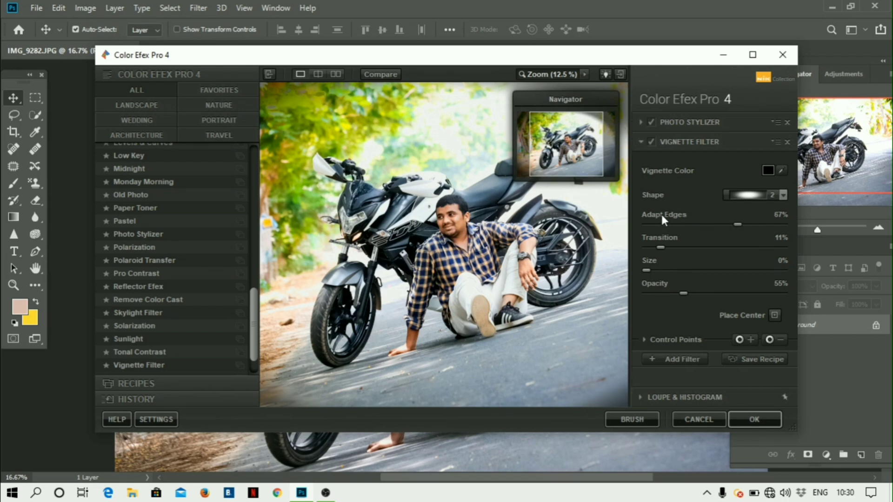
{"action": "left_click", "coordinate": [653, 224]}
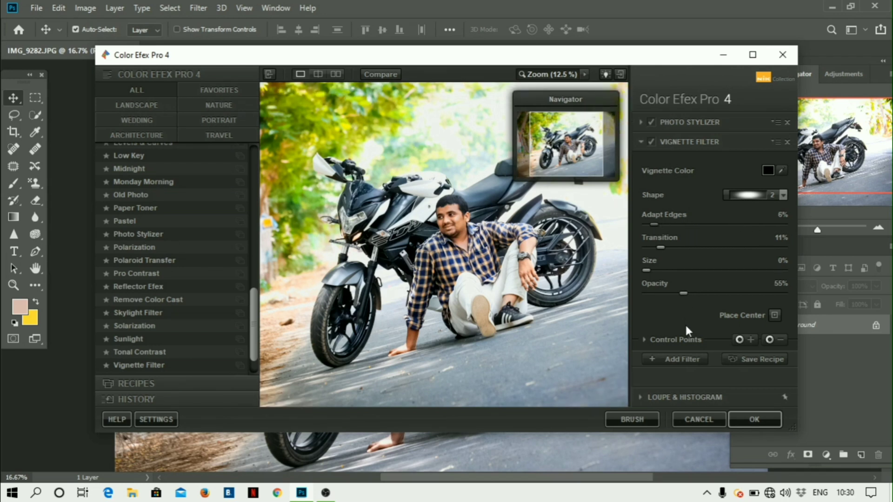
- Add a positive control point to the vignette on the man's neck and move it beside the motorcycle's rear wheel
{"action": "left_click", "coordinate": [743, 340]}
{"action": "left_click", "coordinate": [454, 218]}
{"action": "left_click_drag", "start_coordinate": [453, 217], "coordinate": [607, 213]}
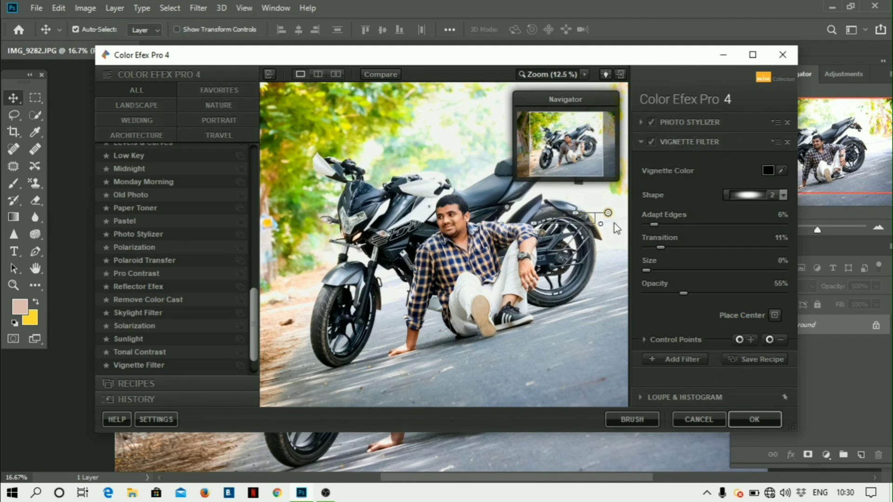
{"action": "left_click", "coordinate": [428, 231]}
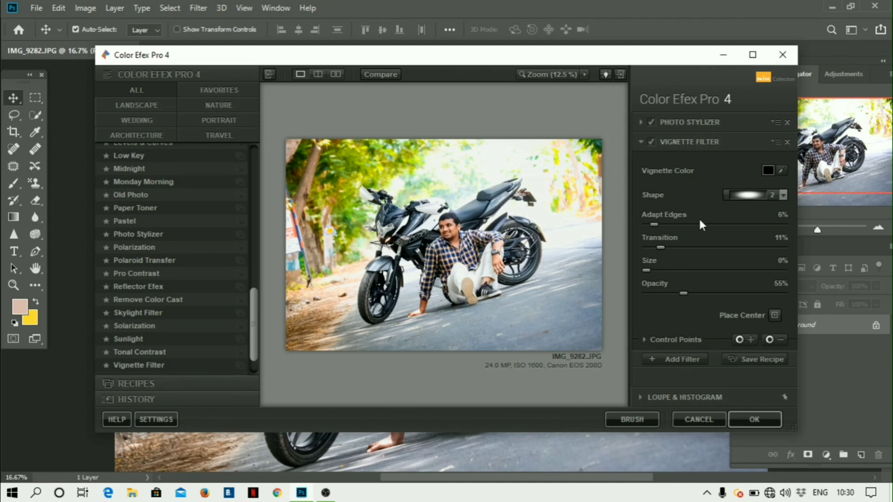
- Test the vignette with Adapt Edges at 29% and Size at 28% and 16%, restoring 6% and 0%
{"action": "left_click_drag", "start_coordinate": [700, 224], "coordinate": [689, 227]}
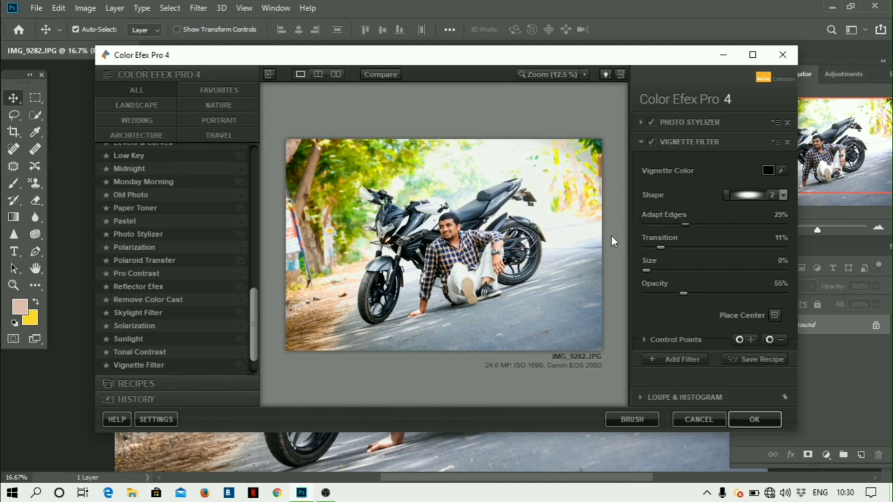
{"action": "left_click", "coordinate": [653, 225]}
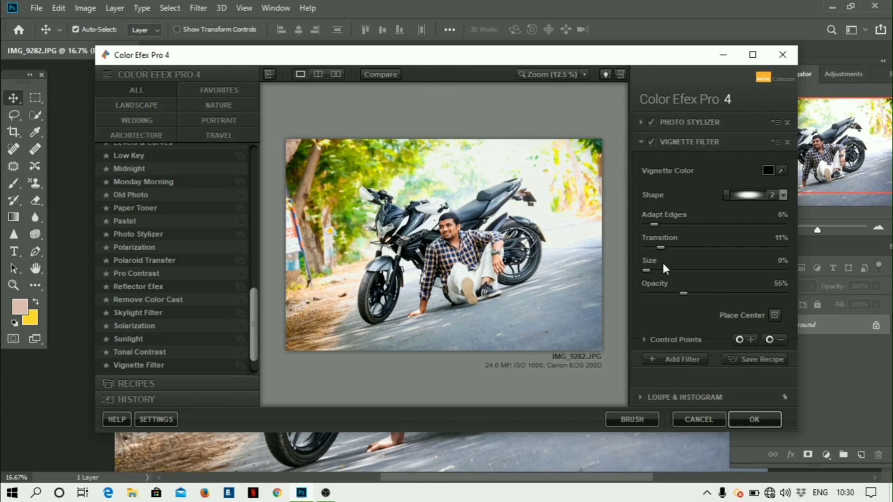
{"action": "left_click_drag", "start_coordinate": [662, 270], "coordinate": [684, 270]}
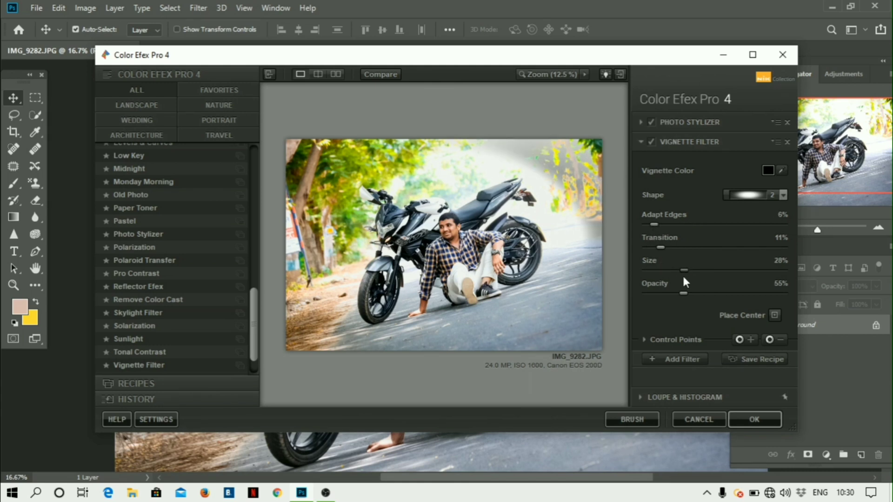
{"action": "left_click", "coordinate": [666, 270]}
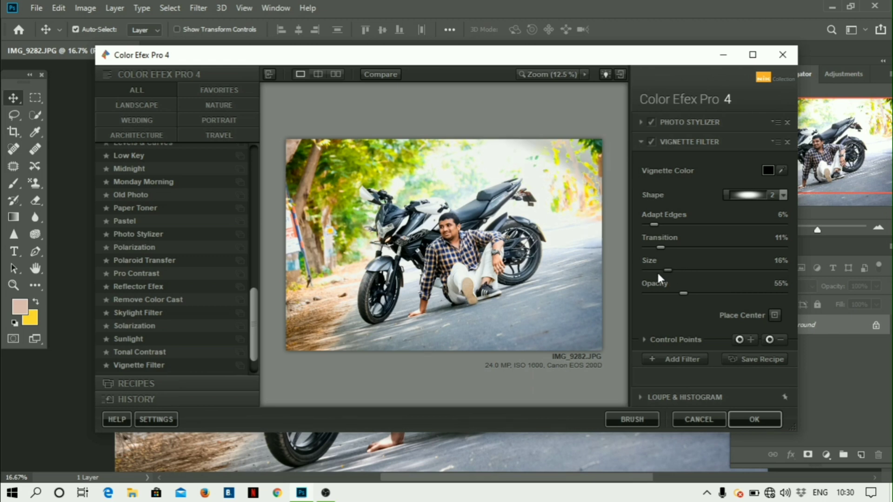
{"action": "left_click", "coordinate": [643, 271]}
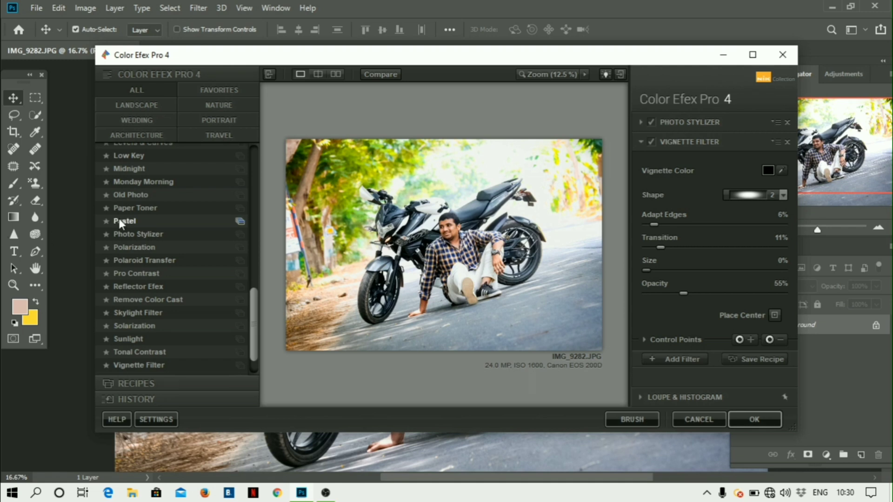
- Add the Dynamic Skin Softener as the third filter in the stack
{"action": "scroll", "coordinate": [136, 194], "scroll_direction": "up", "scroll_amount": 3}
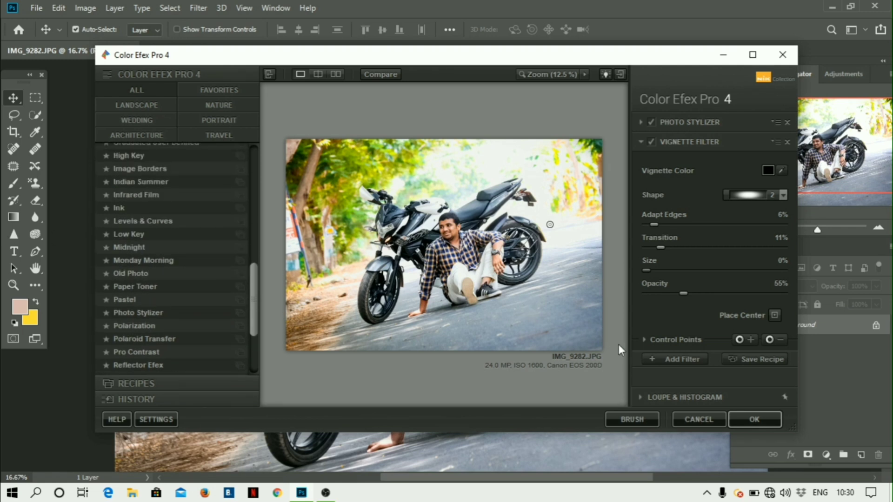
{"action": "left_click", "coordinate": [643, 356]}
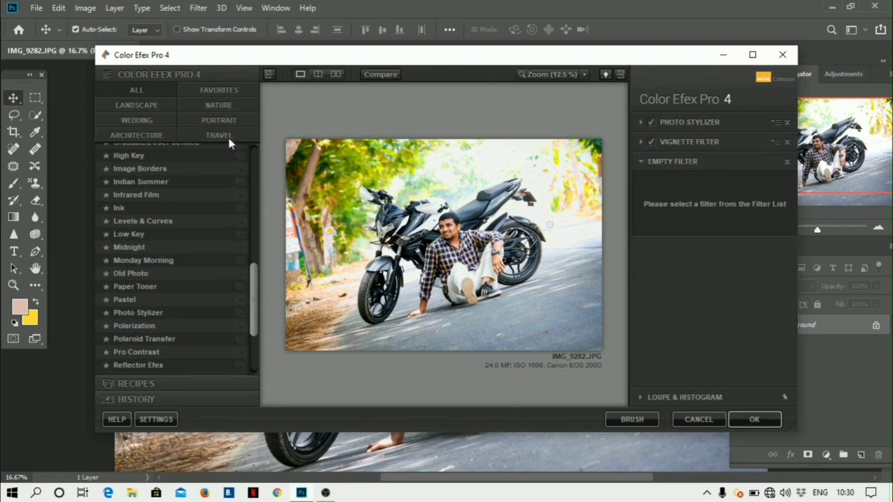
{"action": "scroll", "coordinate": [211, 193], "scroll_direction": "up", "scroll_amount": 7}
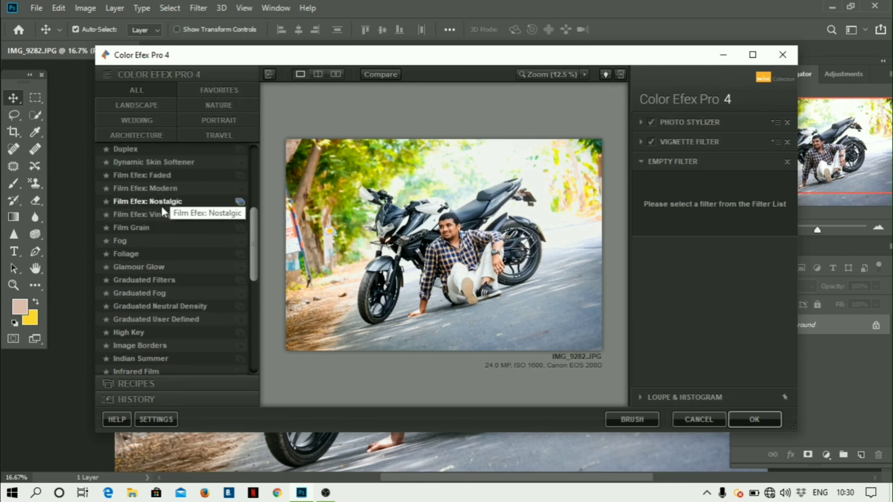
{"action": "scroll", "coordinate": [158, 179], "scroll_direction": "up", "scroll_amount": 1}
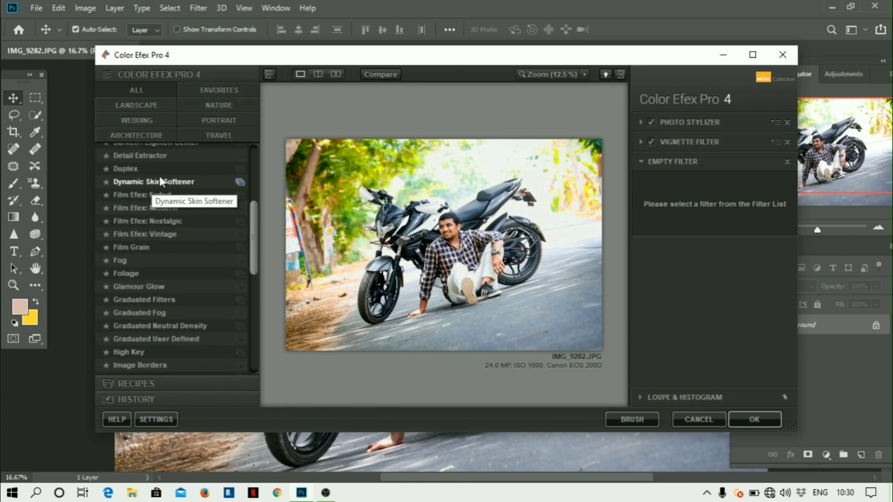
{"action": "left_click", "coordinate": [160, 181]}
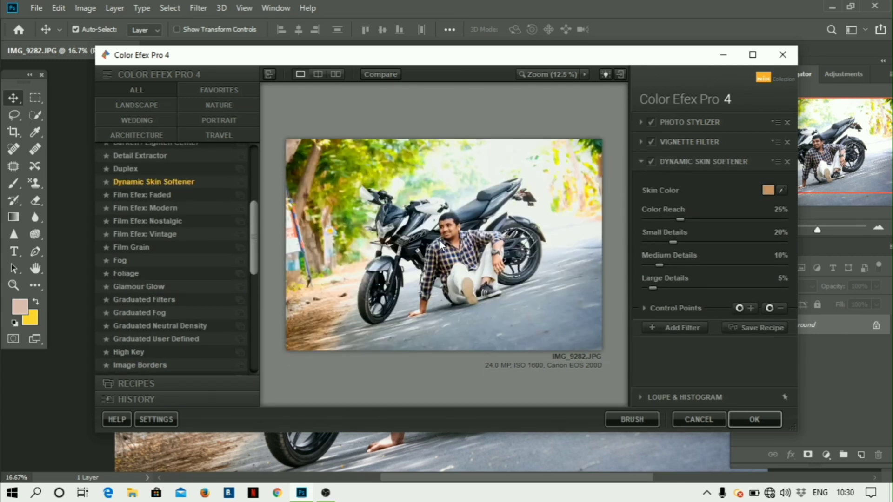
- Set the Dynamic Skin Softener's Color Reach to 32% while checking the man's face up close
{"action": "left_click", "coordinate": [694, 219]}
{"action": "key", "text": "ctrl+plus"}
{"action": "key", "text": "ctrl+plus"}
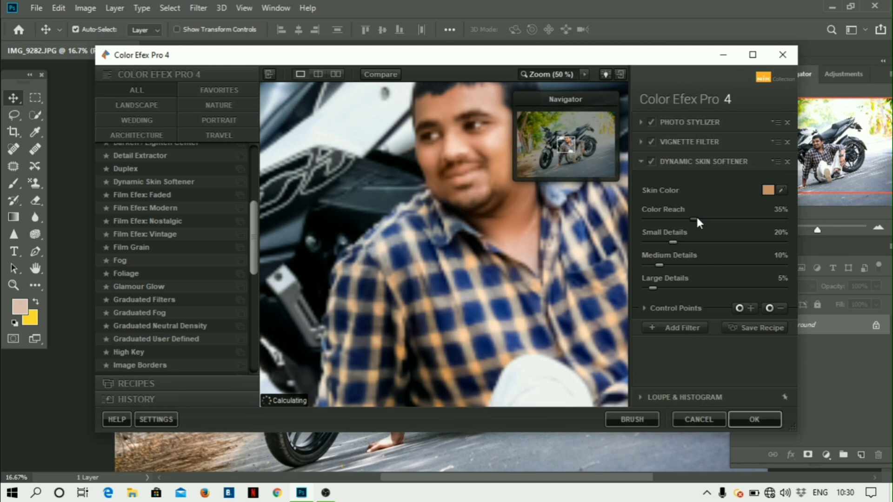
{"action": "key", "text": "ctrl+minus"}
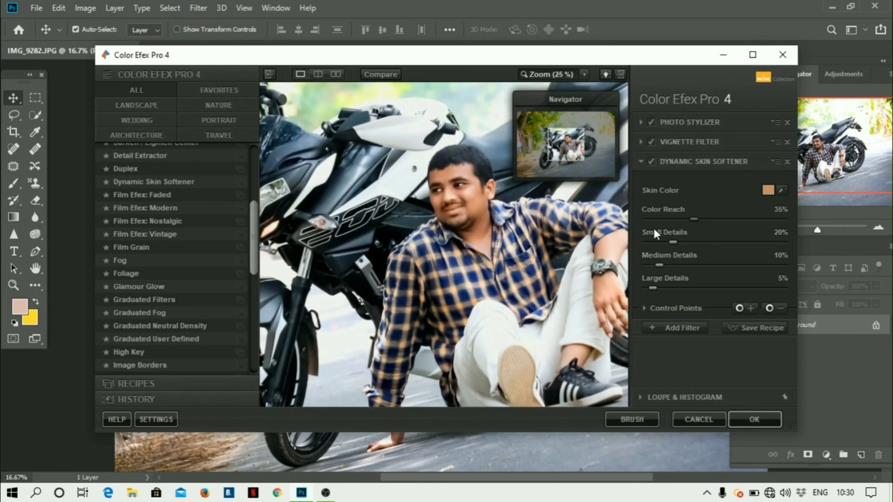
{"action": "left_click", "coordinate": [652, 219]}
{"action": "left_click", "coordinate": [689, 219]}
- Set the Dynamic Skin Softener's Small Details to 40%, Medium Details to 15% and Large Details to 10%
{"action": "left_click", "coordinate": [702, 242]}
{"action": "left_click", "coordinate": [692, 265]}
{"action": "left_click", "coordinate": [666, 265]}
{"action": "mouse_move", "coordinate": [656, 292]}
{"action": "left_mouse_down"}
{"action": "mouse_move", "coordinate": [732, 290]}
{"action": "mouse_move", "coordinate": [659, 291]}
{"action": "left_mouse_up"}
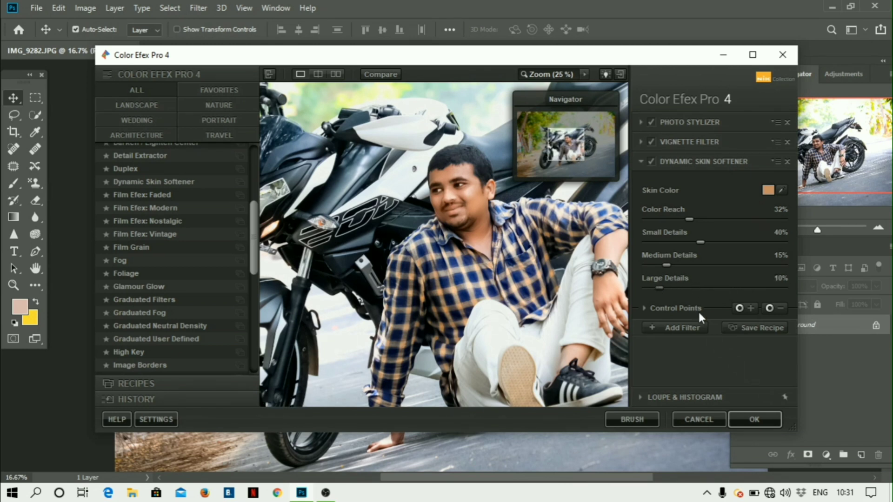
- Place a positive skin softener control point on the man's face and add an empty fourth filter slot
{"action": "left_click", "coordinate": [739, 308]}
{"action": "left_click", "coordinate": [459, 196]}
{"action": "left_click", "coordinate": [655, 330]}
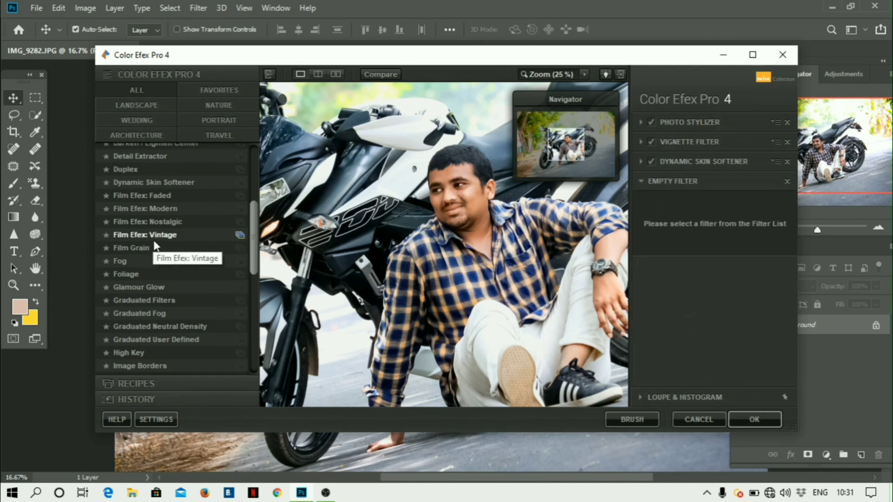
- Try Color Stylizer in the empty fourth filter slot, but settle on Brilliance / Warmth
{"action": "scroll", "coordinate": [132, 233], "scroll_direction": "up", "scroll_amount": 4}
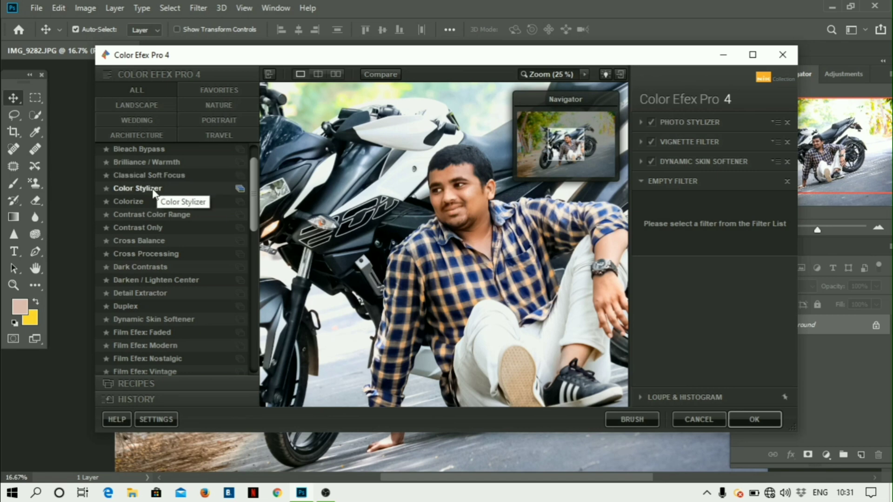
{"action": "left_click", "coordinate": [179, 188]}
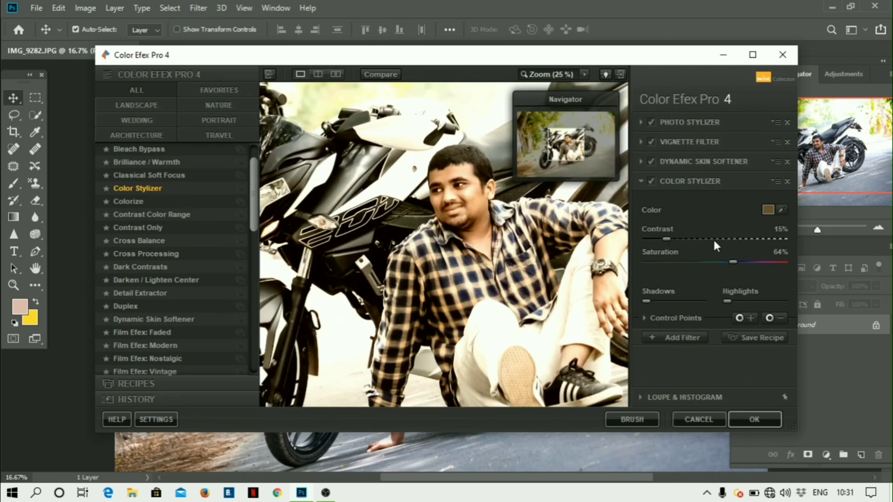
{"action": "left_click", "coordinate": [153, 162]}
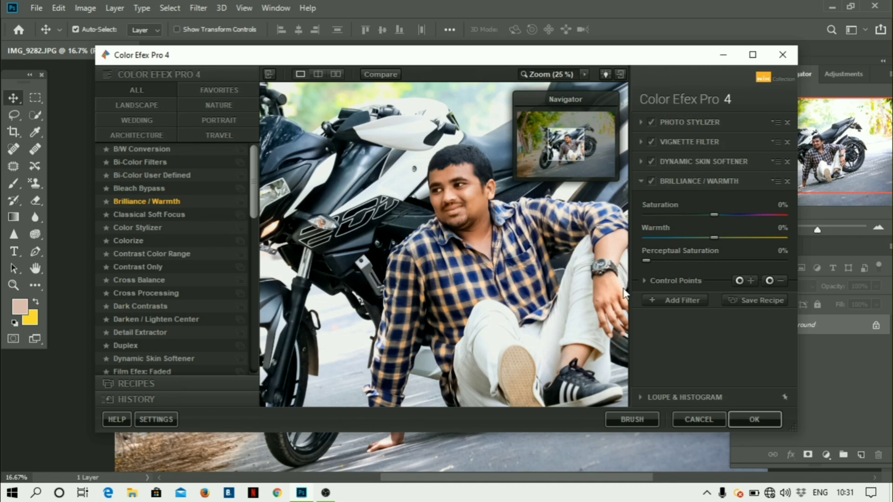
- Set Brilliance / Warmth to 8% saturation and -3% warmth, return Perceptual Saturation to its minimum, and apply the filter stack
{"action": "scroll", "coordinate": [624, 293], "scroll_direction": "down", "scroll_amount": 1}
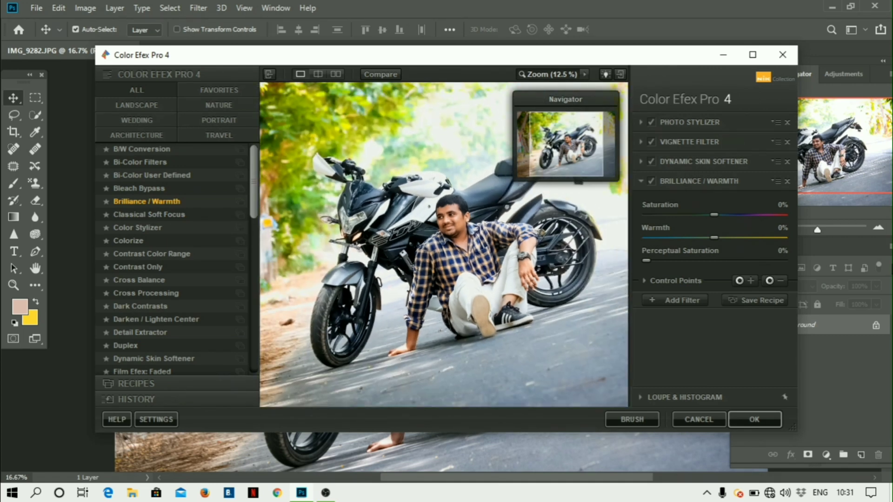
{"action": "left_click_drag", "start_coordinate": [714, 215], "coordinate": [705, 238]}
{"action": "left_click", "coordinate": [711, 237]}
{"action": "left_click", "coordinate": [709, 260]}
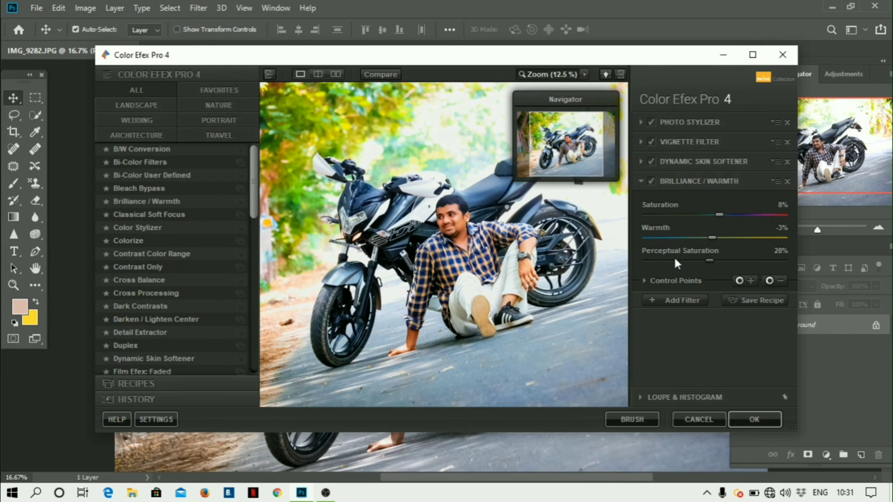
{"action": "left_click", "coordinate": [646, 260]}
{"action": "left_click", "coordinate": [762, 416]}
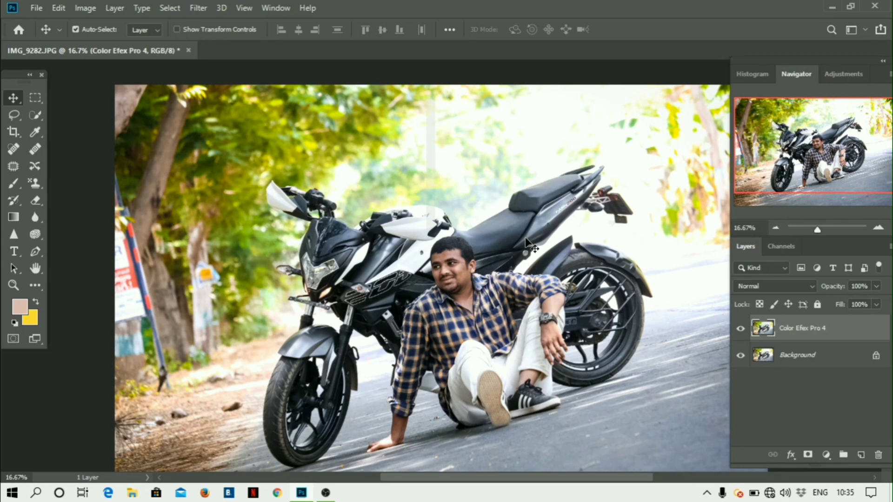
- Merge the filtered Color Efex Pro 4 layer and the Background using Merge Visible
{"action": "key", "text": "ctrl+minus"}
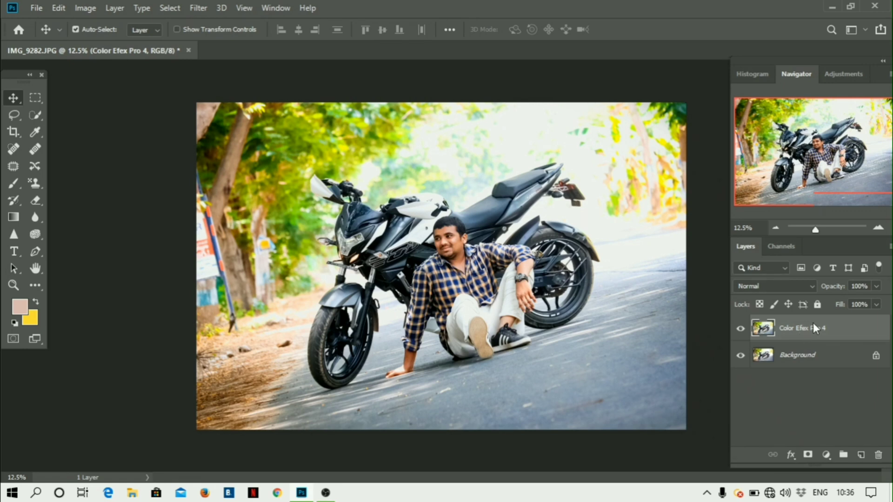
{"action": "right_click", "coordinate": [813, 328]}
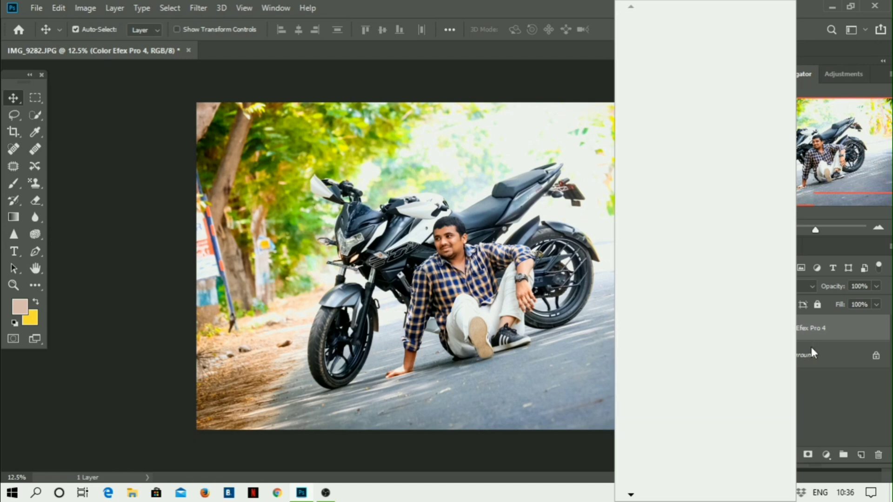
{"action": "right_click", "coordinate": [840, 331]}
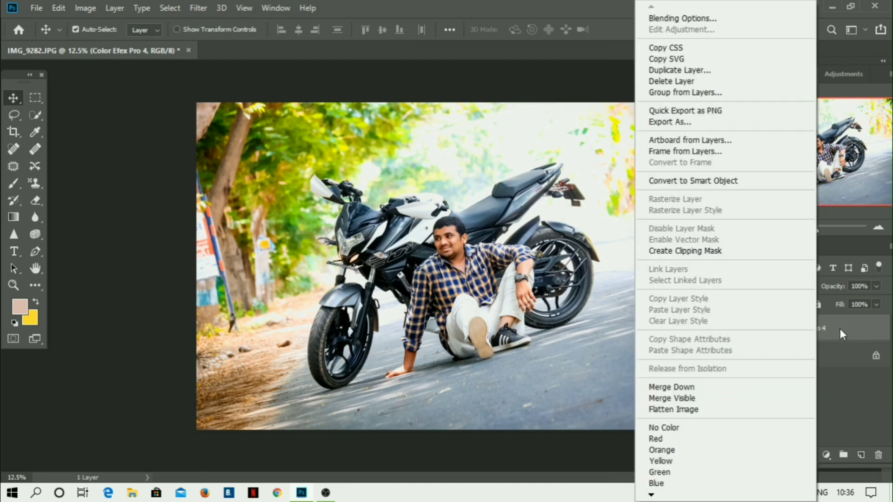
{"action": "left_click", "coordinate": [696, 398]}
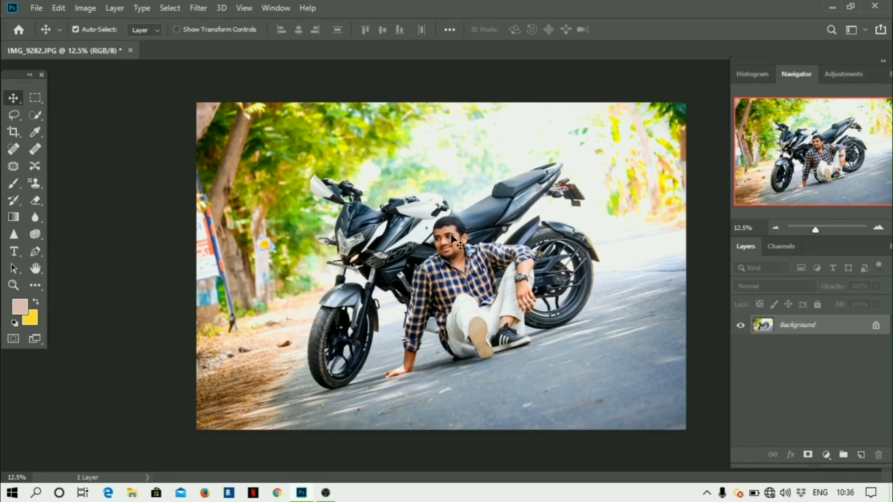
- Examine the retouched skin on the man's face up close and return to the wider view
{"action": "key", "text": "ctrl+plus"}
{"action": "key", "text": "ctrl+plus"}
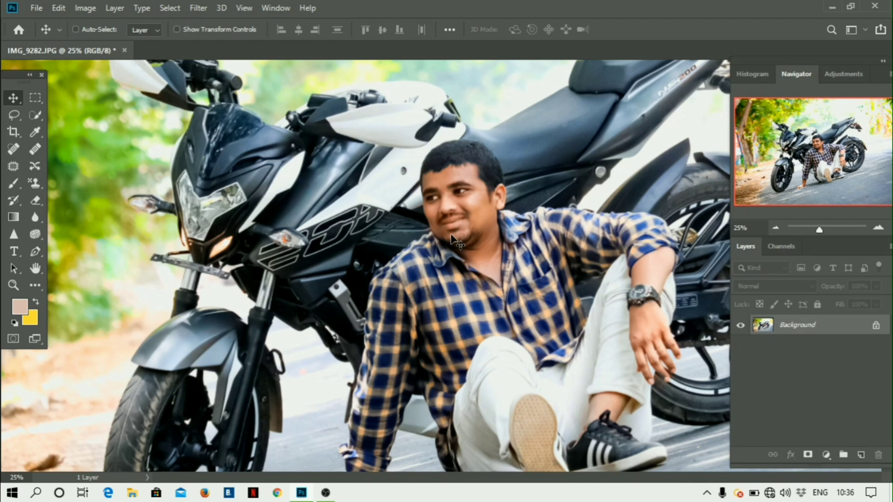
{"action": "key", "text": "ctrl+plus"}
{"action": "key", "text": "ctrl+plus"}
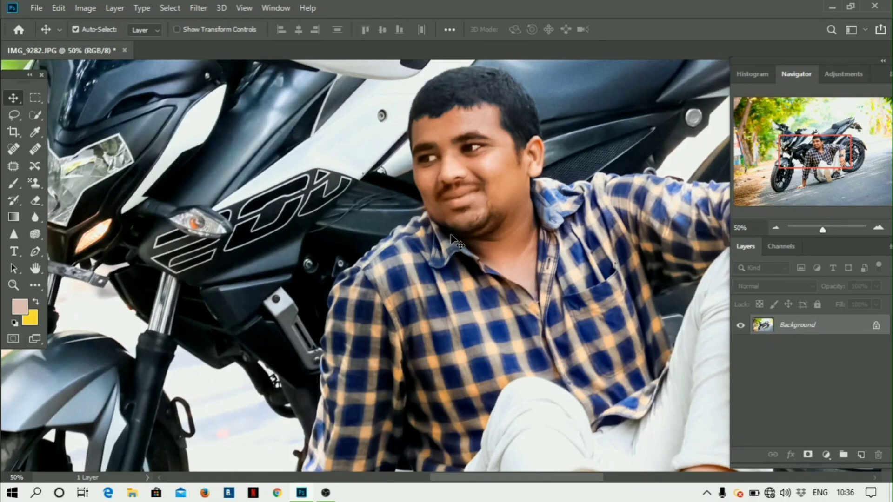
{"action": "key", "text": "ctrl+minus"}
{"action": "key", "text": "ctrl+minus"}
{"action": "key", "text": "ctrl+minus"}
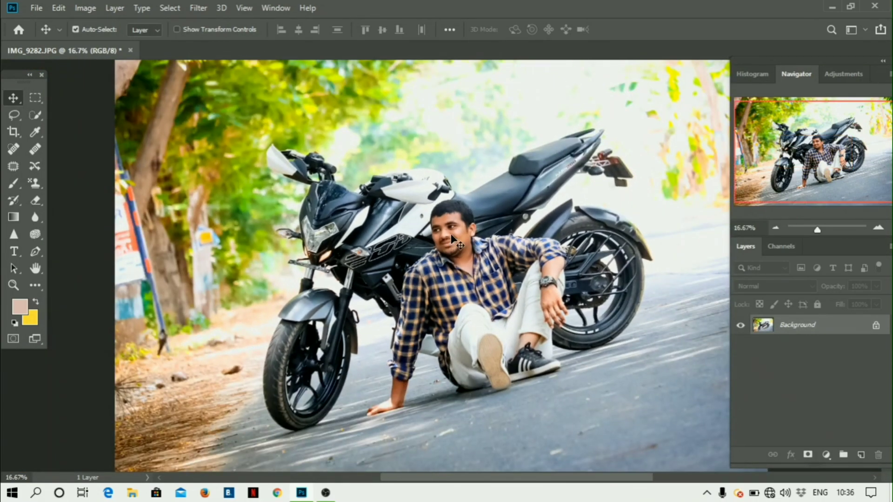
- Add a Color Lookup adjustment layer and try the Fuji F125 Kodak 2393 and 2Strip.look 3D LUTs
{"action": "left_click", "coordinate": [827, 454]}
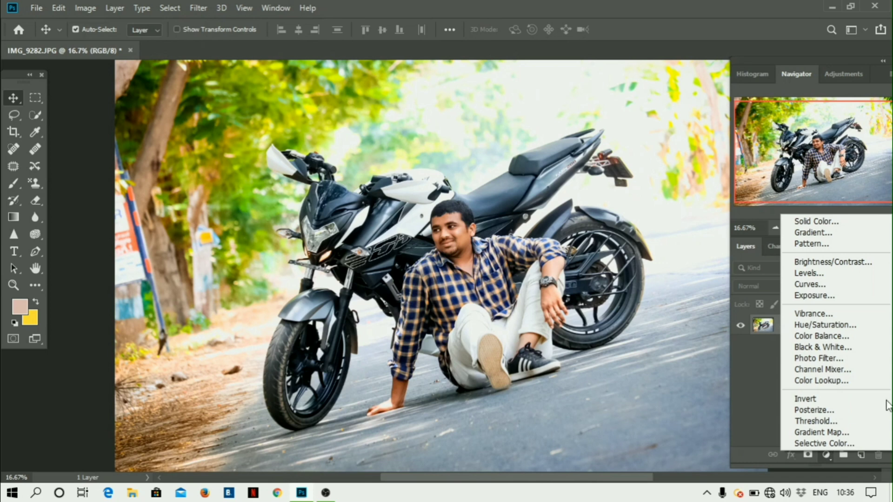
{"action": "left_click", "coordinate": [836, 382]}
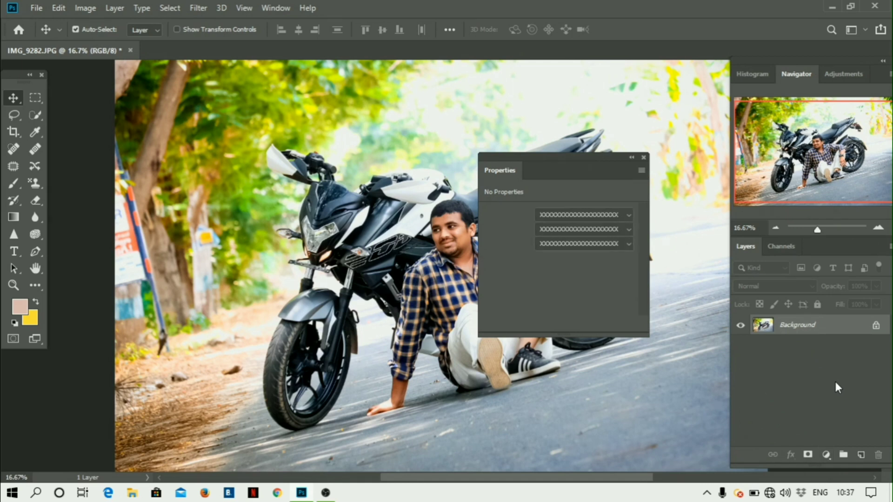
{"action": "left_click", "coordinate": [628, 215]}
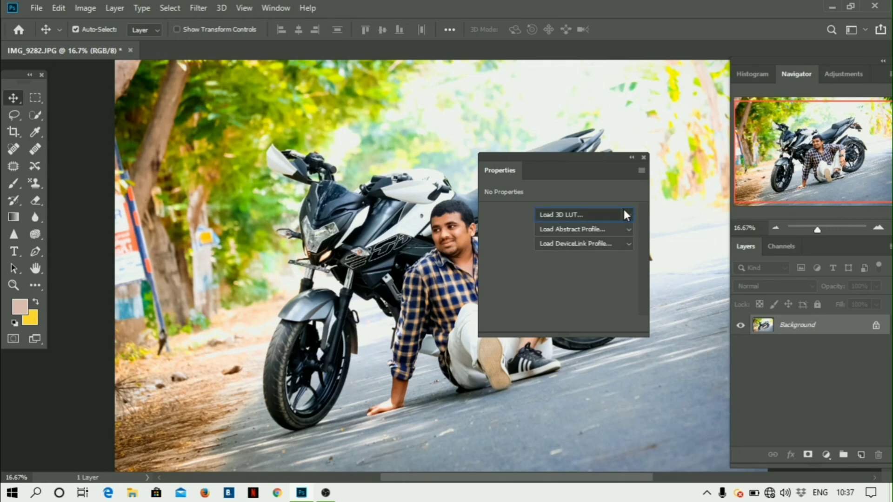
{"action": "left_click", "coordinate": [579, 100]}
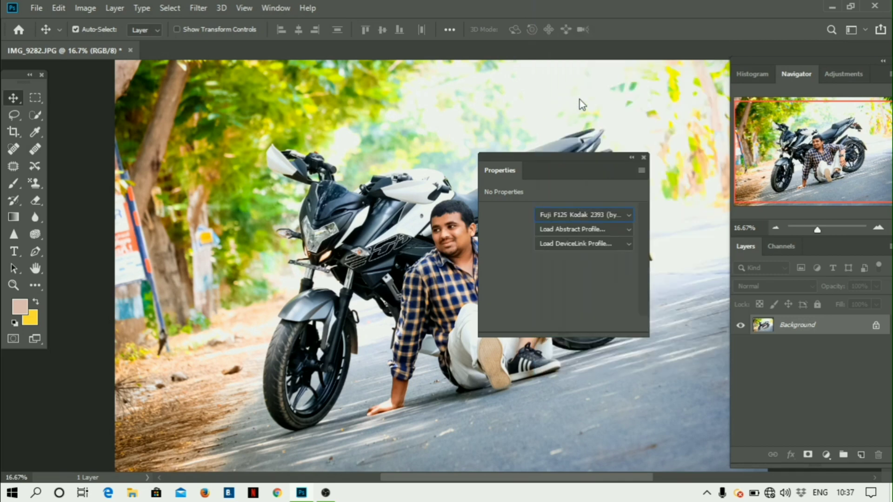
{"action": "left_click", "coordinate": [591, 216]}
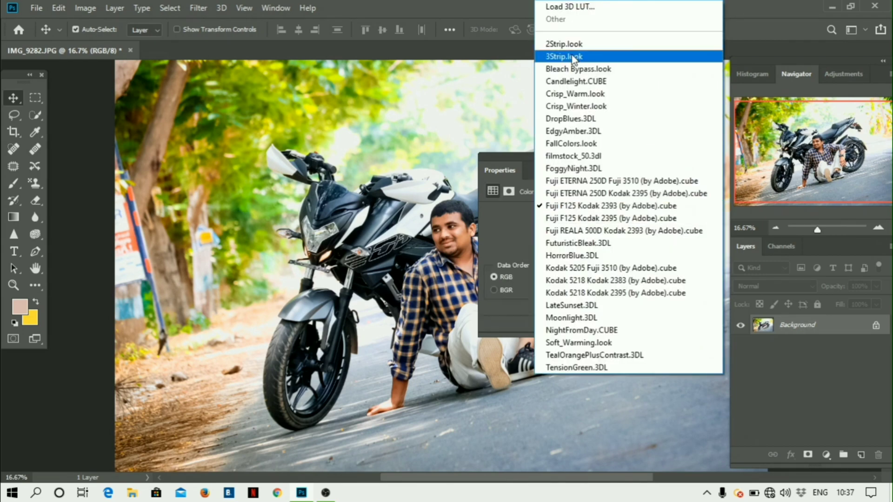
{"action": "left_click", "coordinate": [607, 45]}
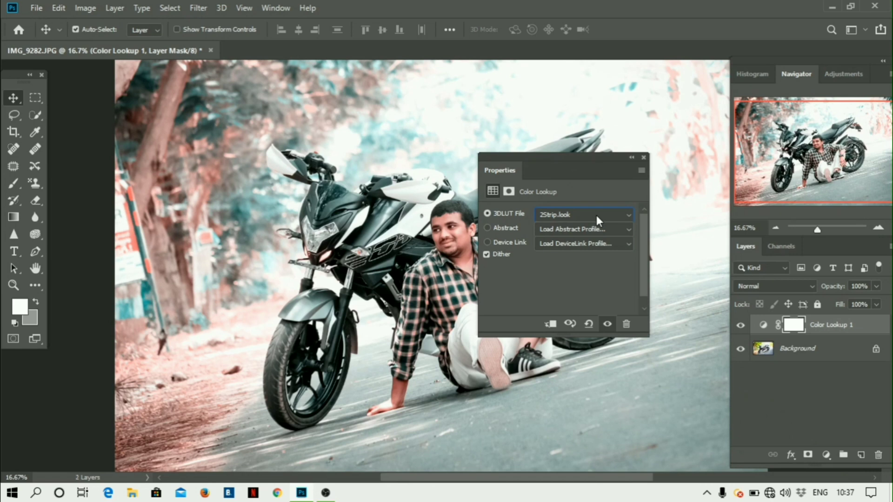
- Set the Color Lookup layer's 3D LUT to Fuji F125 Kodak 2395 (by Adobe).cube and dismiss its properties
{"action": "left_click", "coordinate": [596, 215]}
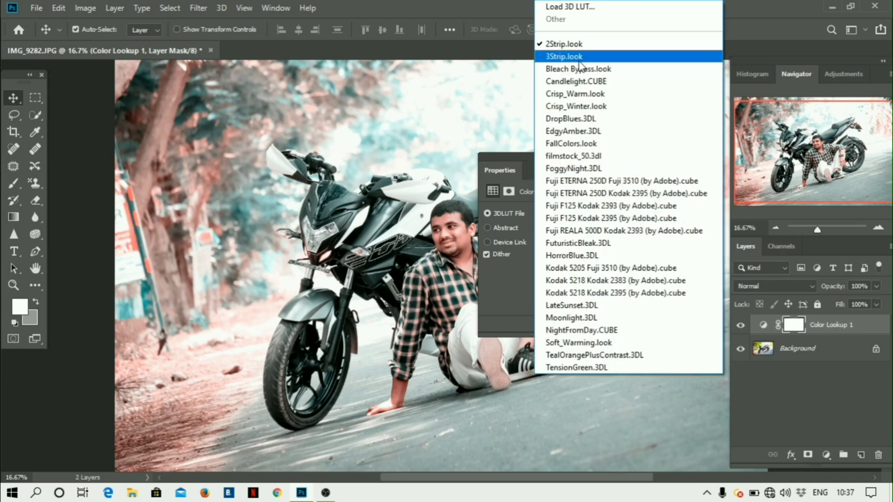
{"action": "left_click", "coordinate": [593, 217]}
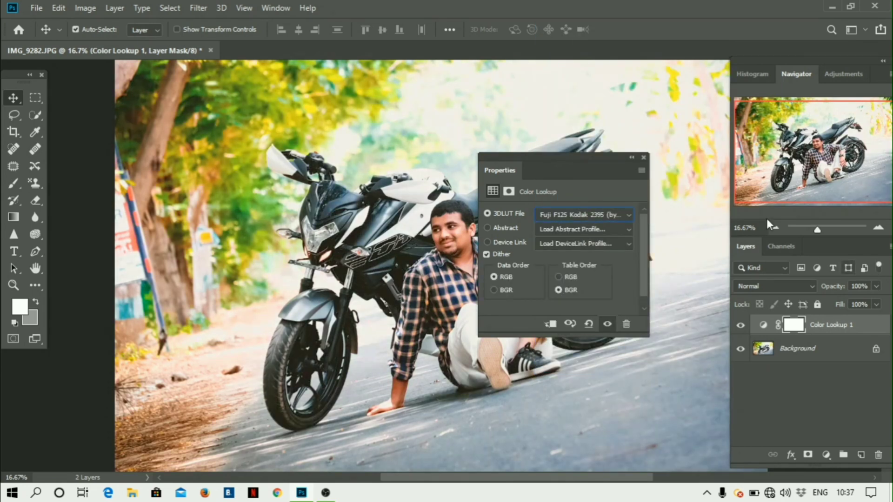
{"action": "left_click", "coordinate": [645, 158]}
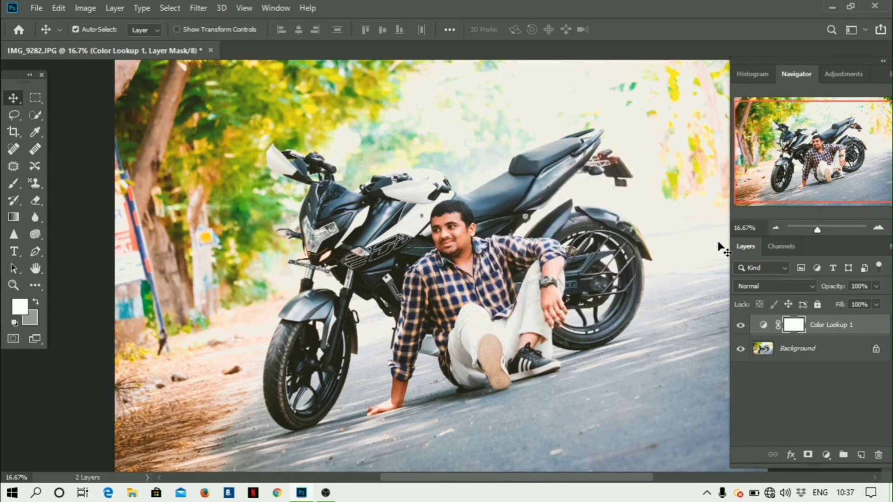
- Reduce the Color Lookup layer's opacity to 13%
{"action": "left_click", "coordinate": [876, 286]}
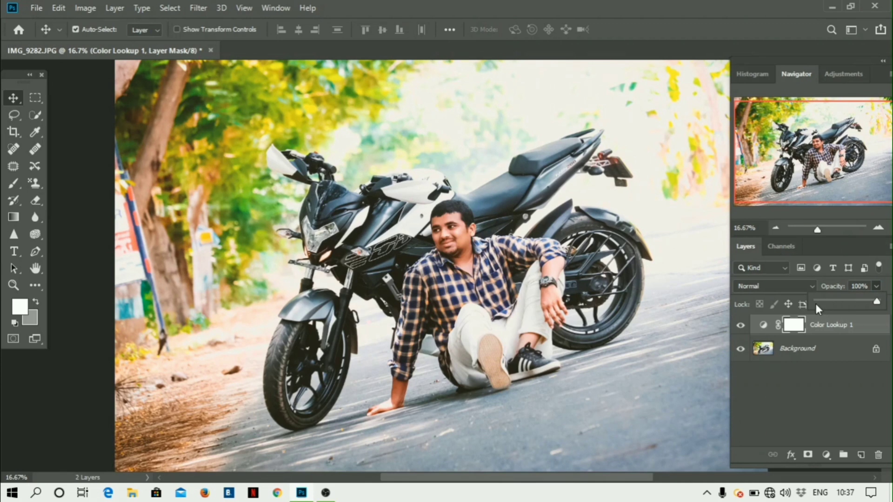
{"action": "left_click_drag", "start_coordinate": [815, 303], "coordinate": [825, 300]}
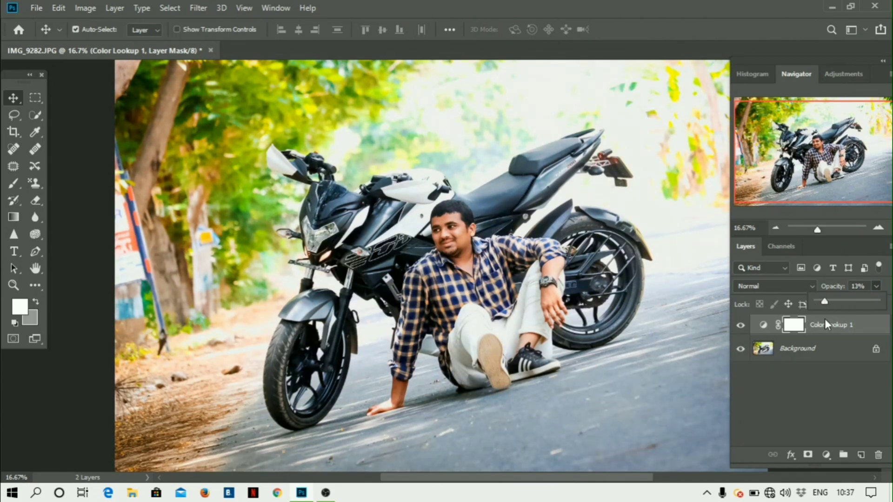
{"action": "left_click", "coordinate": [841, 357]}
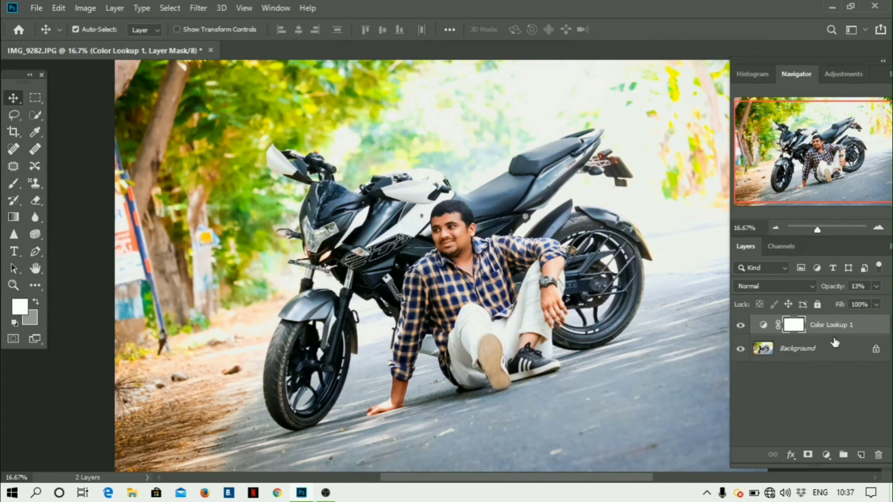
- Flatten the Color Lookup adjustment and the Background into a single layer
{"action": "left_click", "coordinate": [832, 342]}
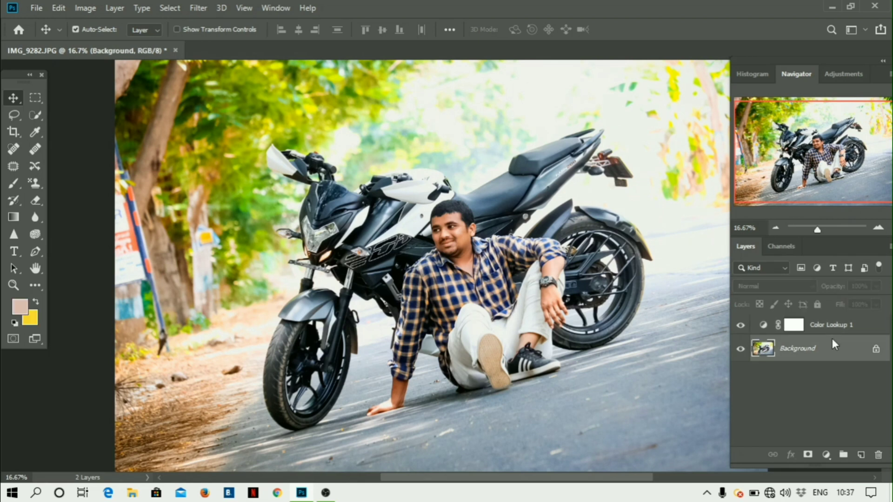
{"action": "right_click", "coordinate": [832, 338]}
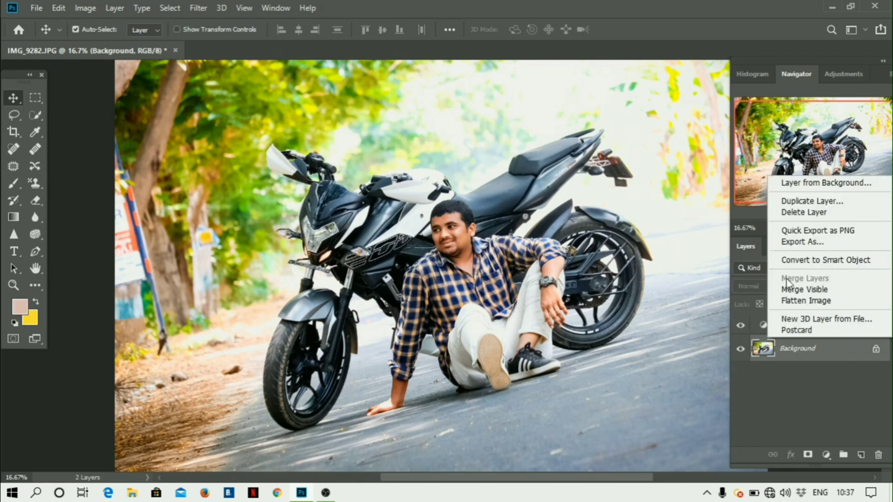
{"action": "left_click", "coordinate": [796, 301]}
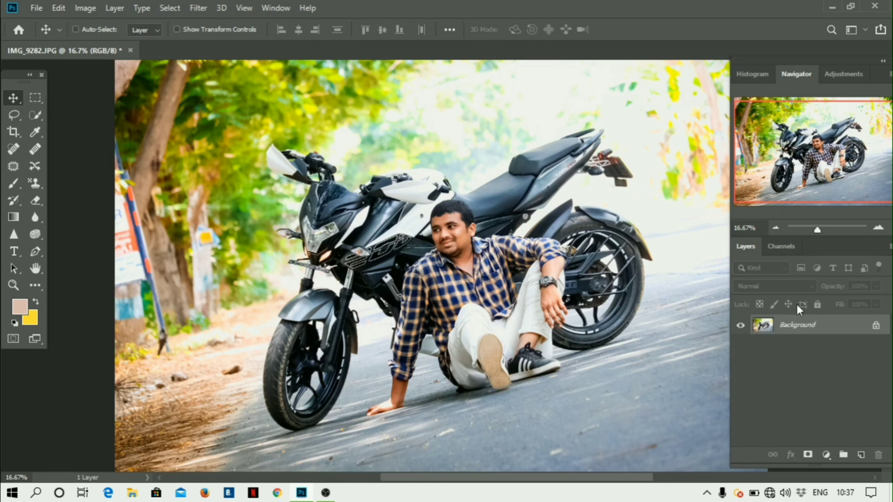
- Save the finished photo as a JPEG at quality 11 (Maximum) with the Baseline ("Standard") format
{"action": "key", "text": "ctrl+minus"}
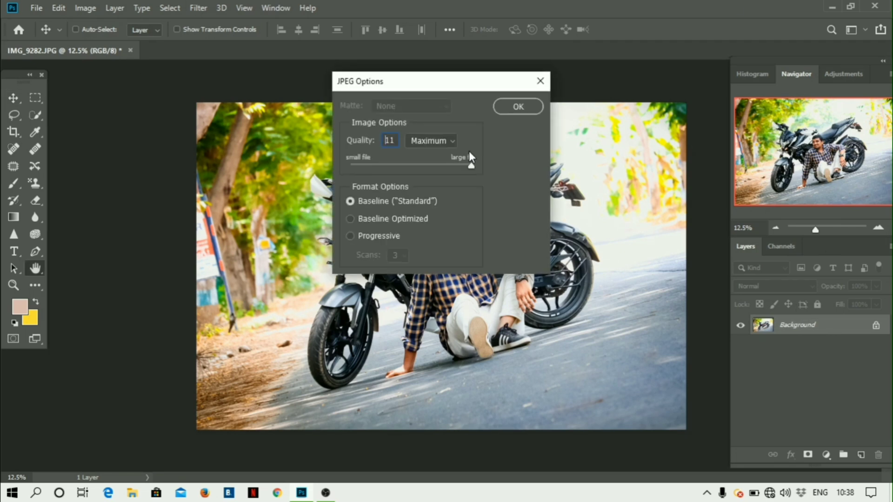
{"action": "left_click", "coordinate": [522, 107]}
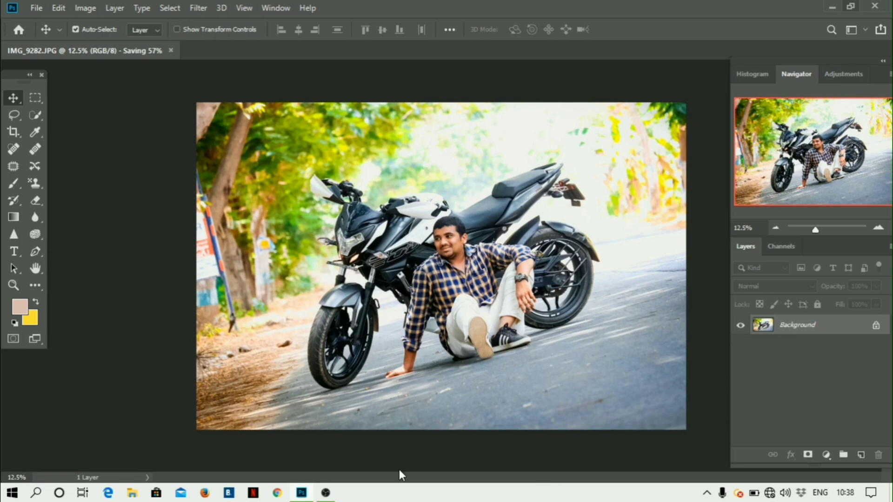
{"action": "left_click", "coordinate": [326, 494]}
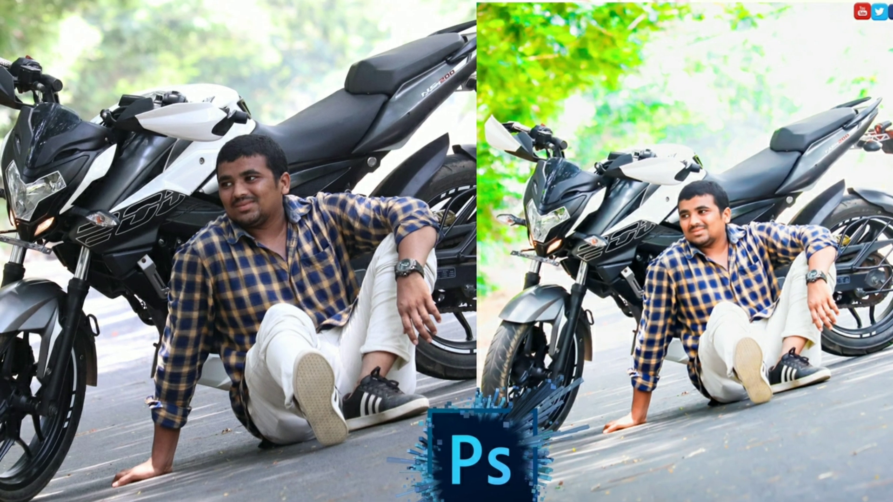